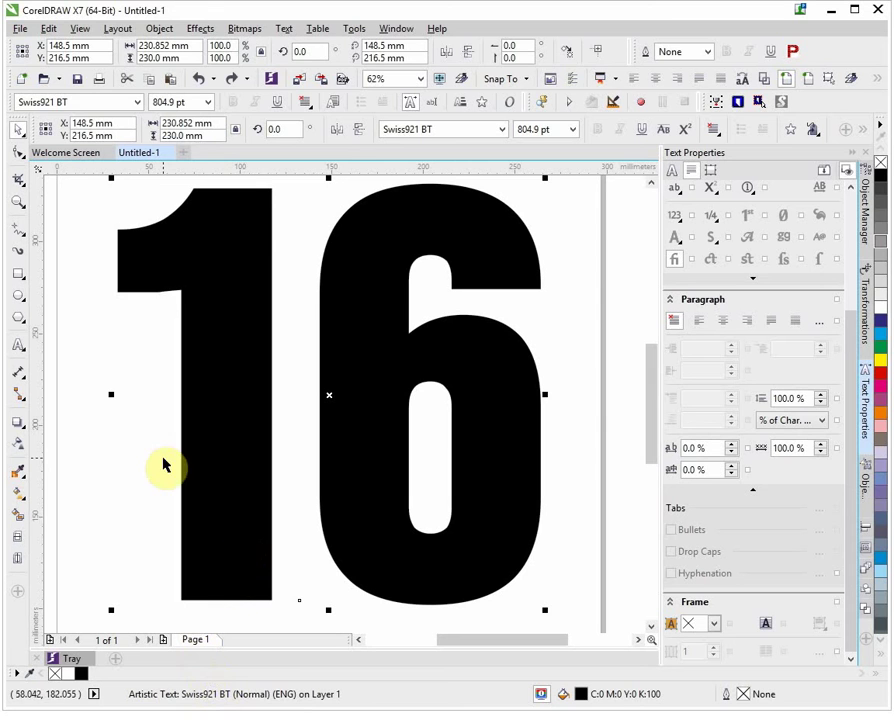
Break the 16 apart into separate digits and convert both to curves.
{"action": "left_click", "coordinate": [152, 30]}
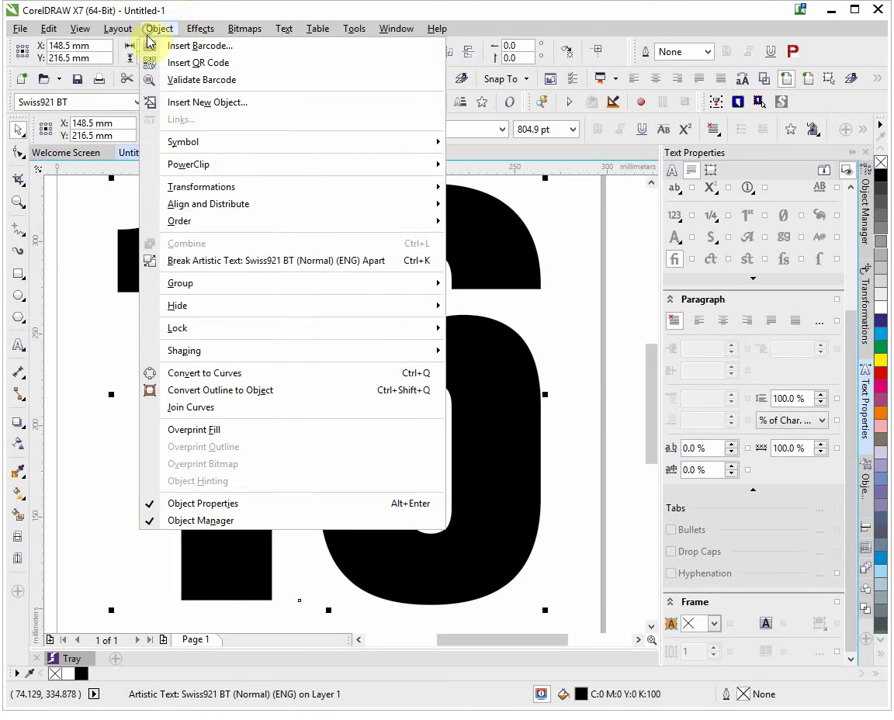
{"action": "left_click", "coordinate": [224, 264]}
{"action": "left_click", "coordinate": [72, 354]}
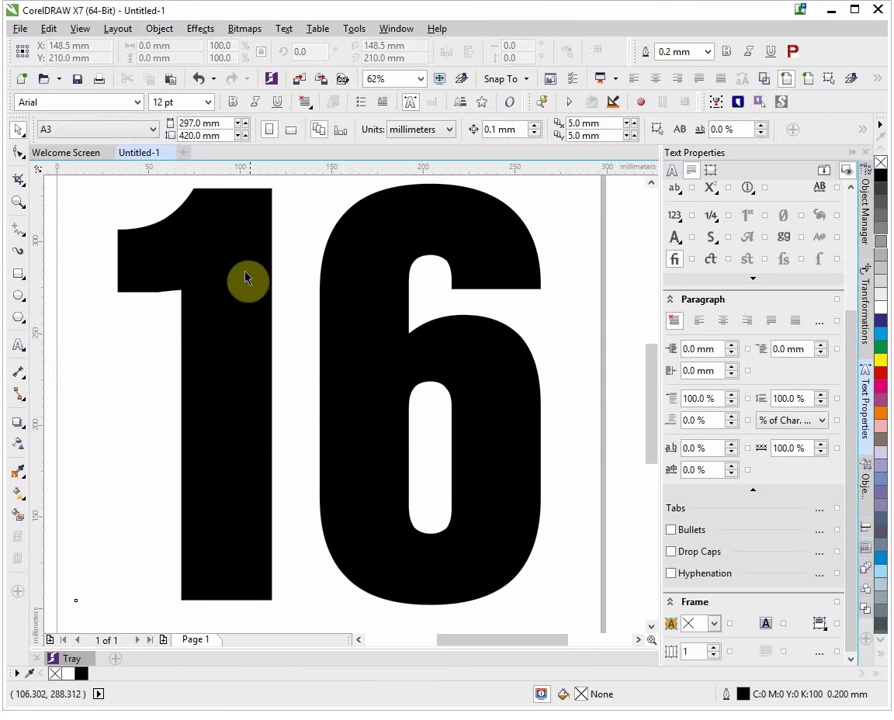
{"action": "left_click_drag", "start_coordinate": [82, 183], "coordinate": [566, 626]}
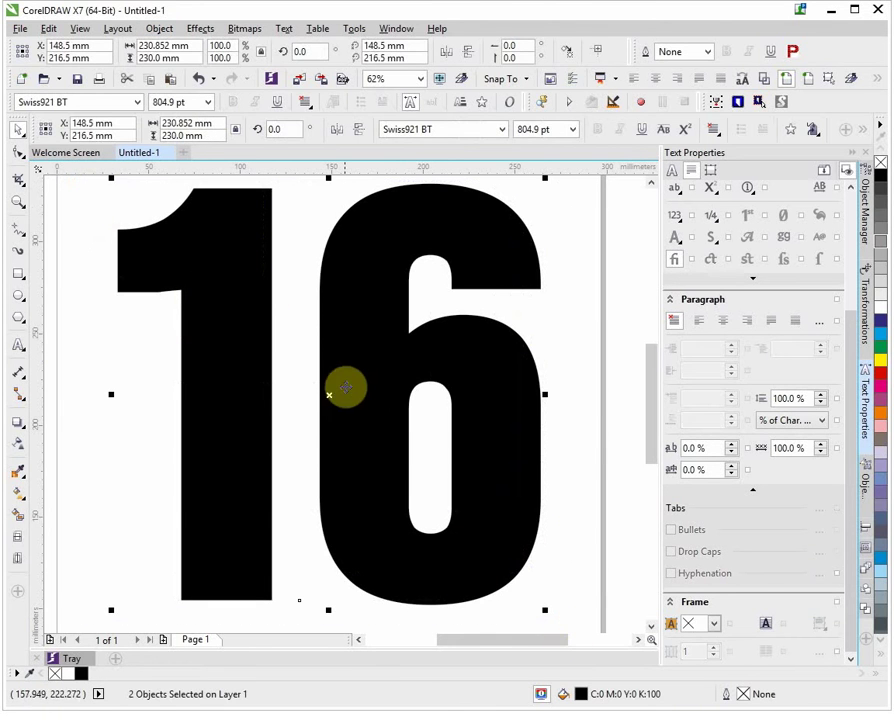
{"action": "right_click", "coordinate": [329, 397]}
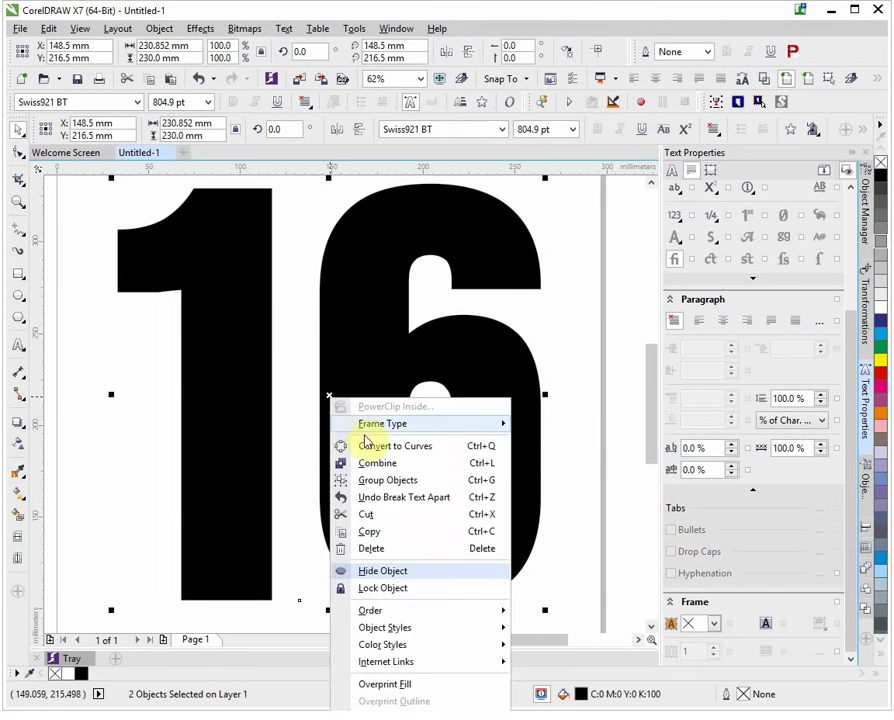
{"action": "left_click", "coordinate": [400, 448]}
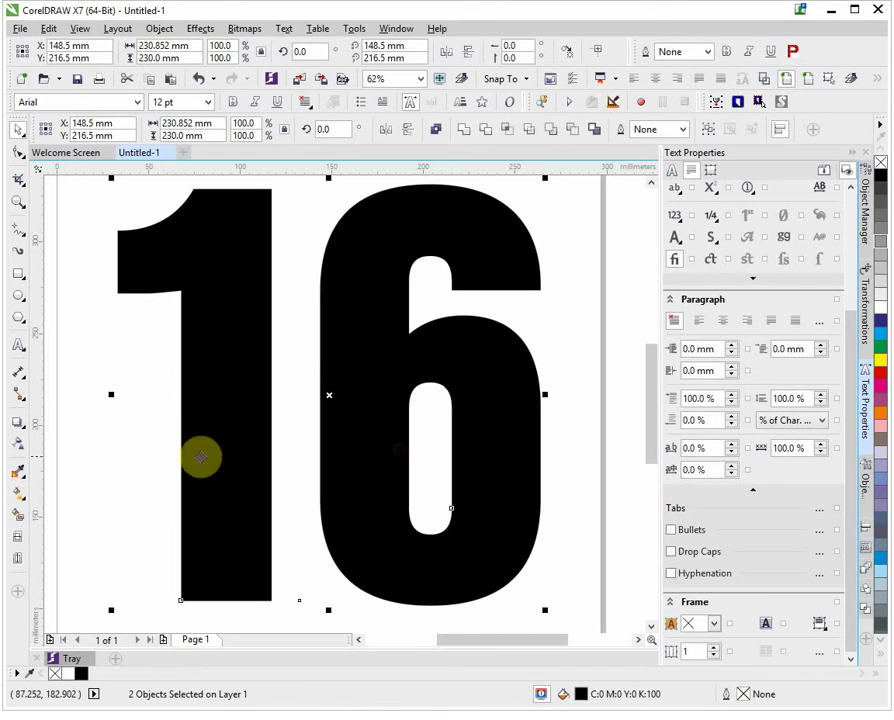
Give both digit curves a white fill and a black outline.
{"action": "left_click", "coordinate": [90, 344]}
{"action": "left_click", "coordinate": [181, 292]}
{"action": "left_click", "coordinate": [366, 286]}
{"action": "left_click", "coordinate": [58, 186]}
{"action": "left_click_drag", "start_coordinate": [66, 188], "coordinate": [594, 668]}
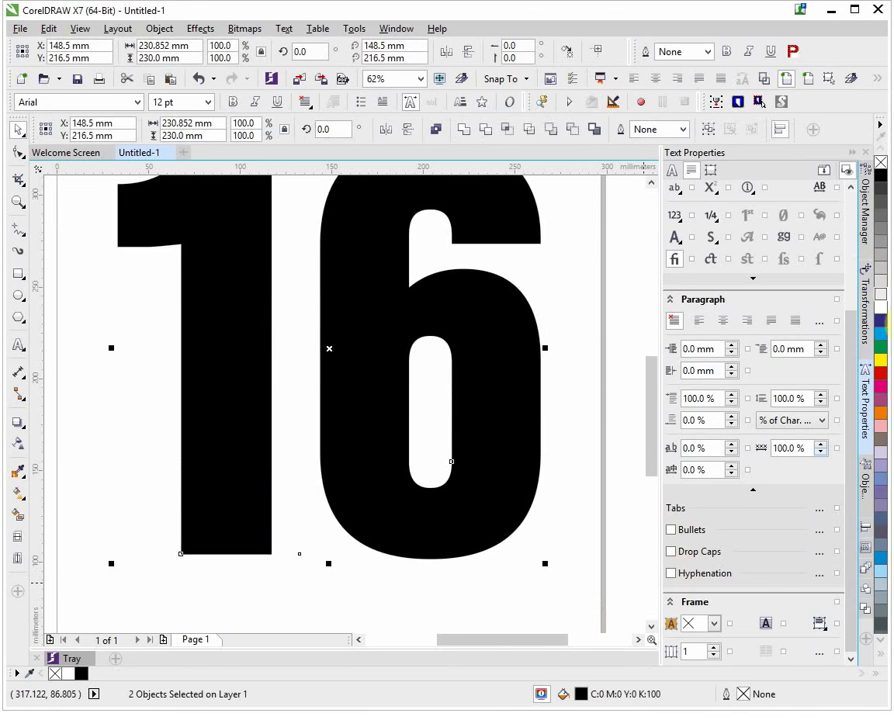
{"action": "left_click", "coordinate": [883, 312]}
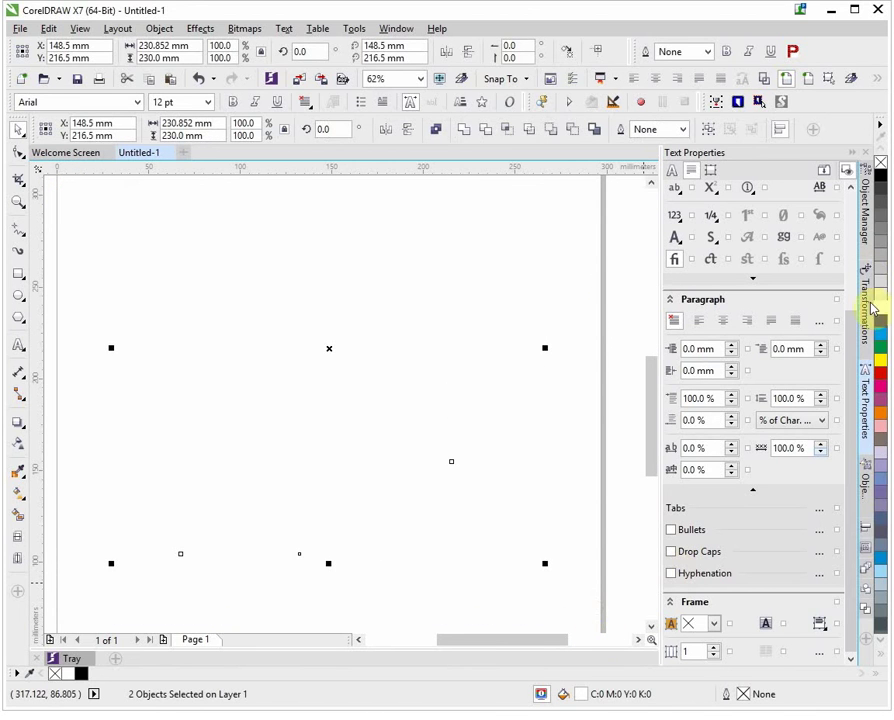
{"action": "right_click", "coordinate": [883, 178]}
{"action": "left_click_drag", "start_coordinate": [657, 395], "coordinate": [662, 376]}
Create an empty Arial 12 pt paragraph text frame inside the 1's outline.
{"action": "left_click", "coordinate": [98, 226]}
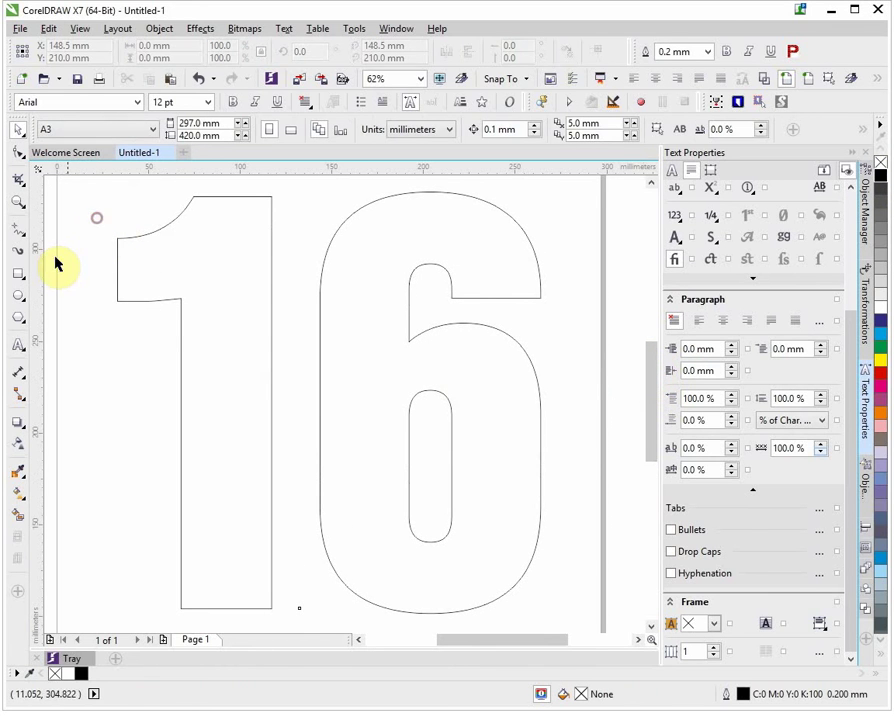
{"action": "left_click", "coordinate": [19, 347]}
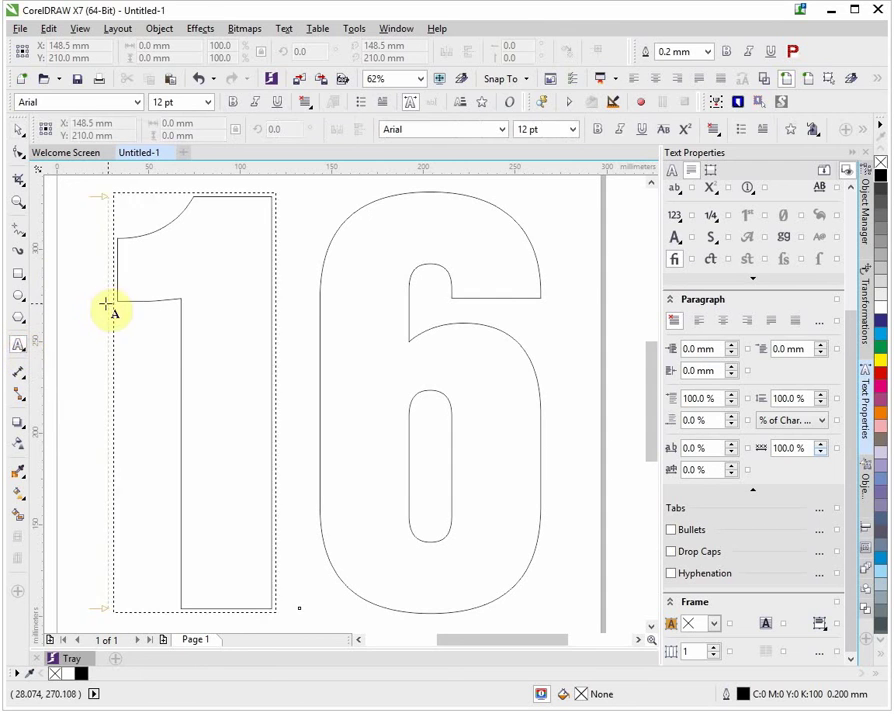
{"action": "scroll", "coordinate": [122, 291], "scroll_direction": "up", "scroll_amount": 5}
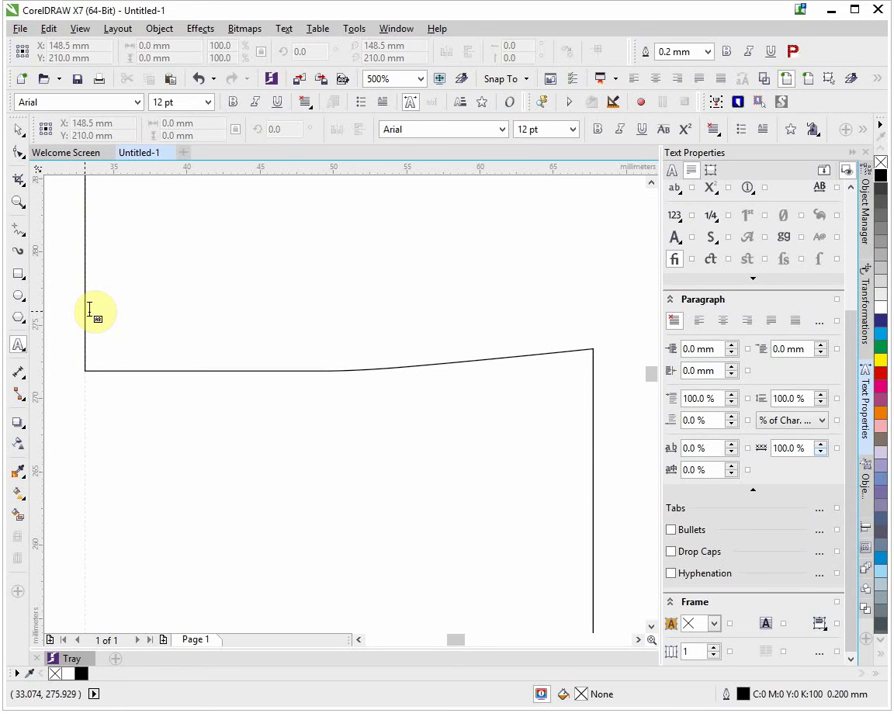
{"action": "left_click", "coordinate": [90, 310]}
{"action": "scroll", "coordinate": [90, 310], "scroll_direction": "down", "scroll_amount": 2}
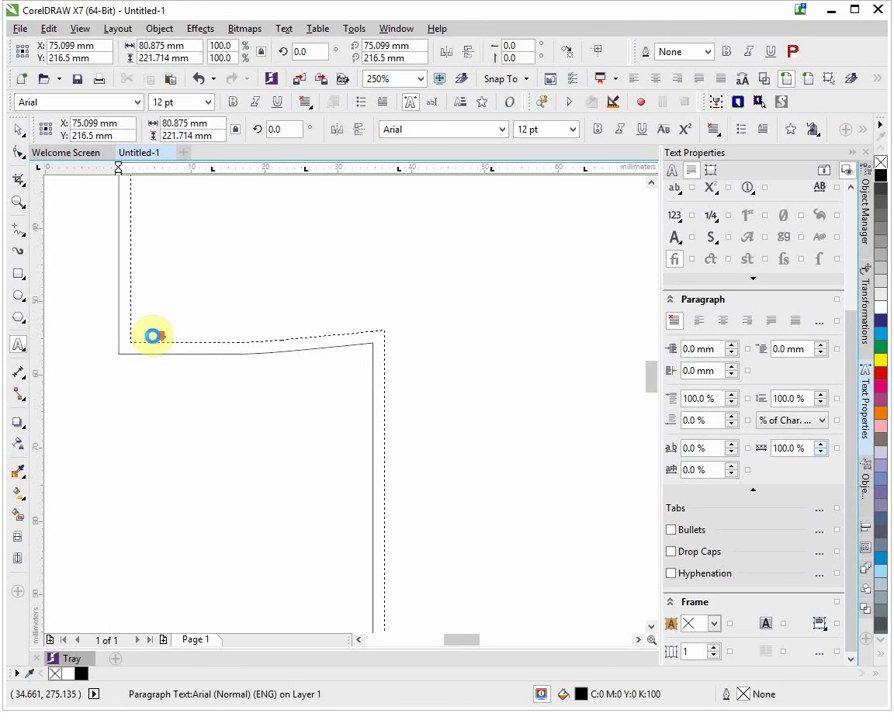
{"action": "left_click_drag", "start_coordinate": [658, 390], "coordinate": [654, 364]}
{"action": "scroll", "coordinate": [540, 354], "scroll_direction": "down", "scroll_amount": 2}
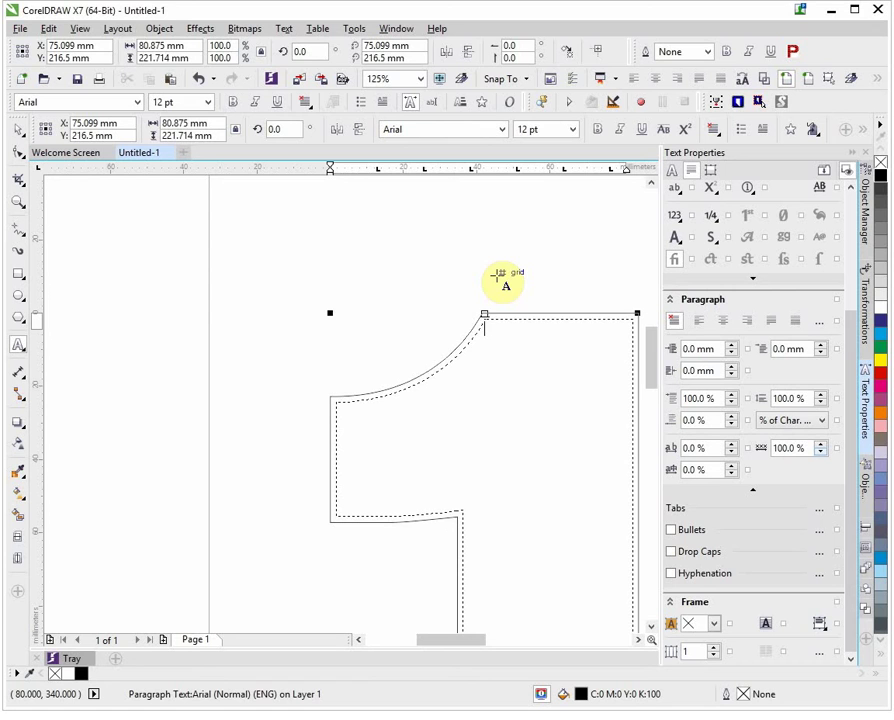
Paste the names list into the 1's frame, discarding fonts and formatting.
{"action": "key", "text": "ctrl+v"}
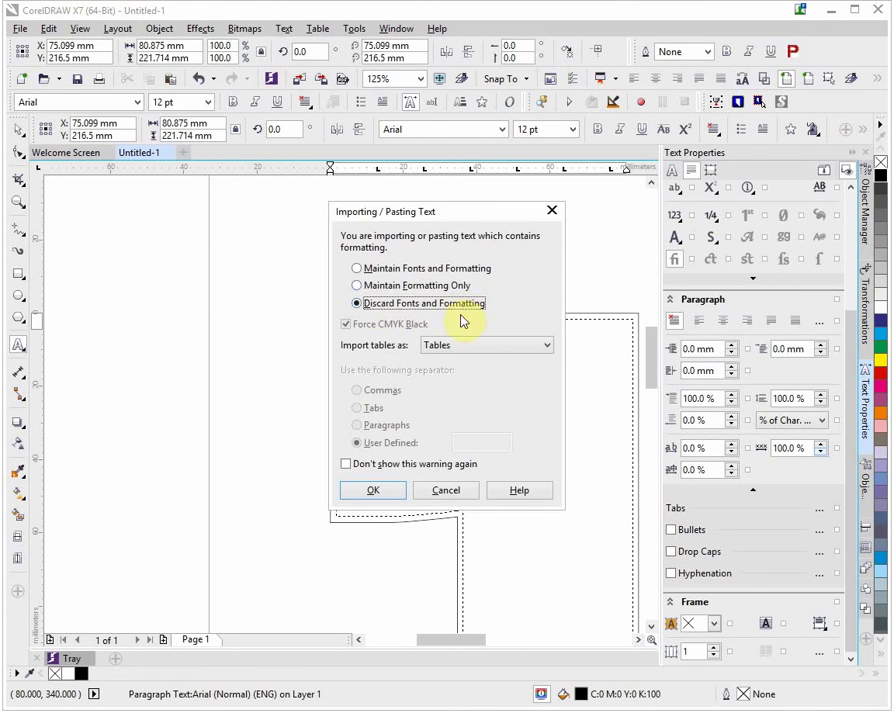
{"action": "left_click", "coordinate": [374, 494]}
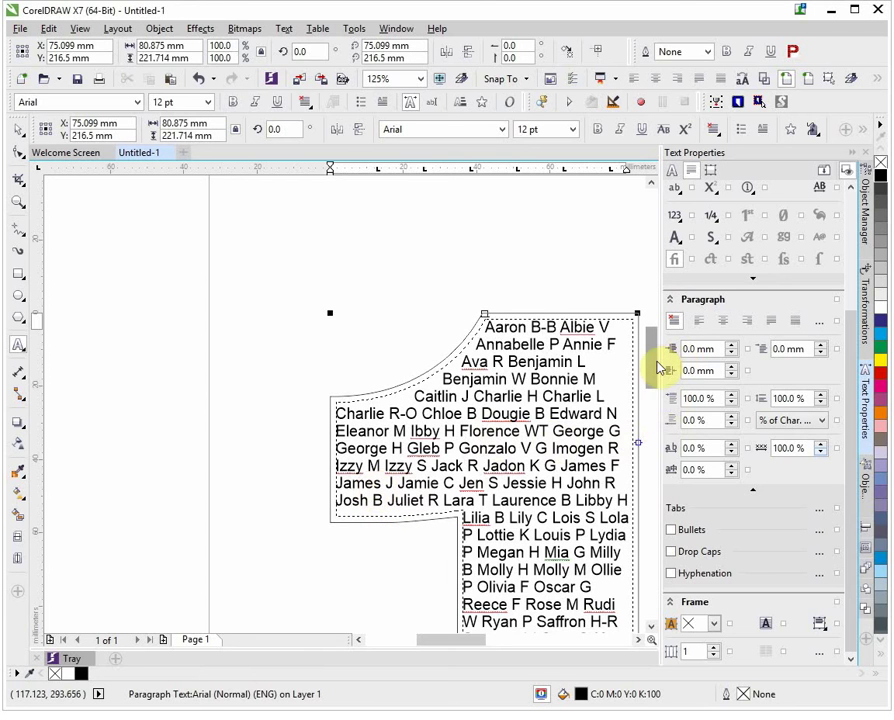
{"action": "left_click_drag", "start_coordinate": [658, 364], "coordinate": [657, 390]}
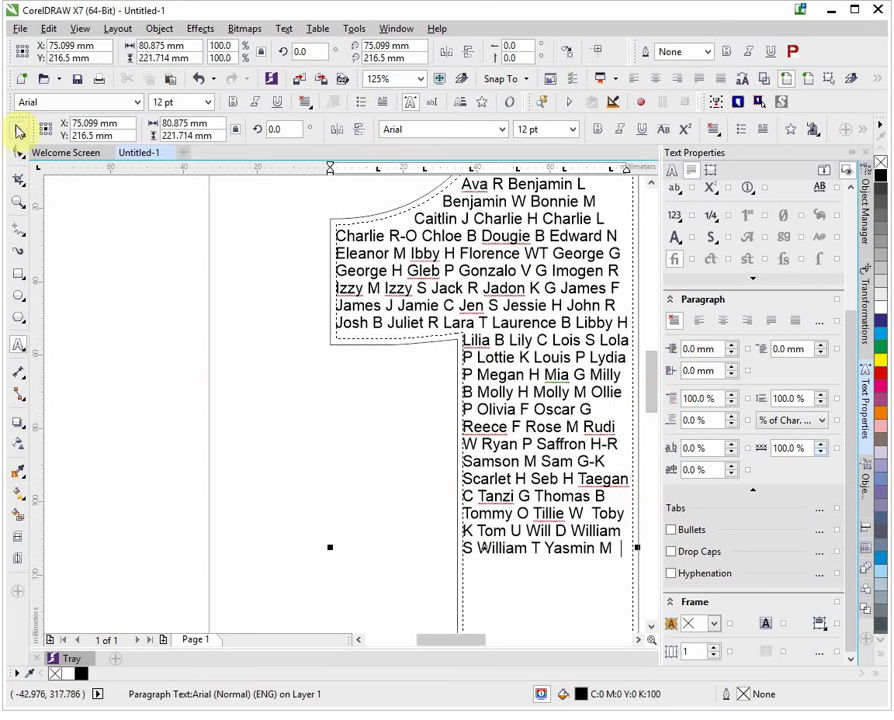
Select the names text inside the 1 with the Pick tool.
{"action": "left_click", "coordinate": [17, 130]}
{"action": "left_click", "coordinate": [104, 216]}
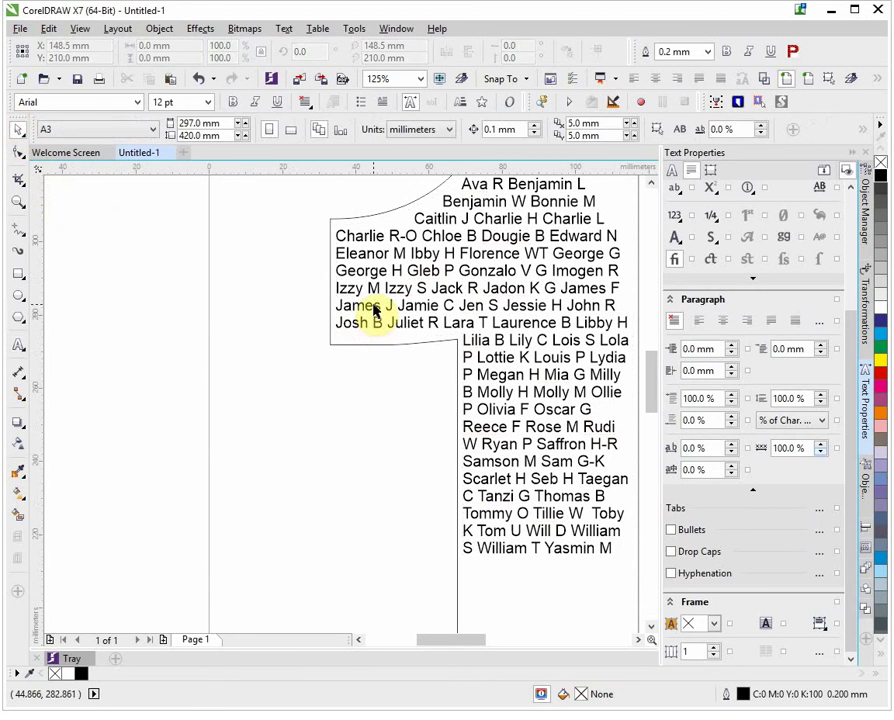
{"action": "left_click", "coordinate": [374, 310]}
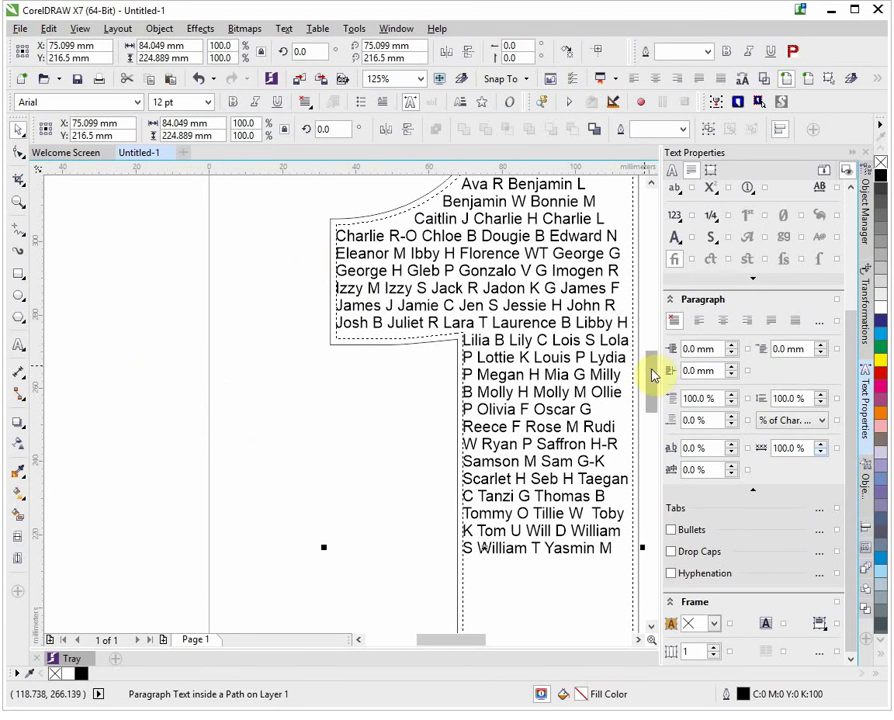
{"action": "scroll", "coordinate": [652, 365], "scroll_direction": "up", "scroll_amount": 2}
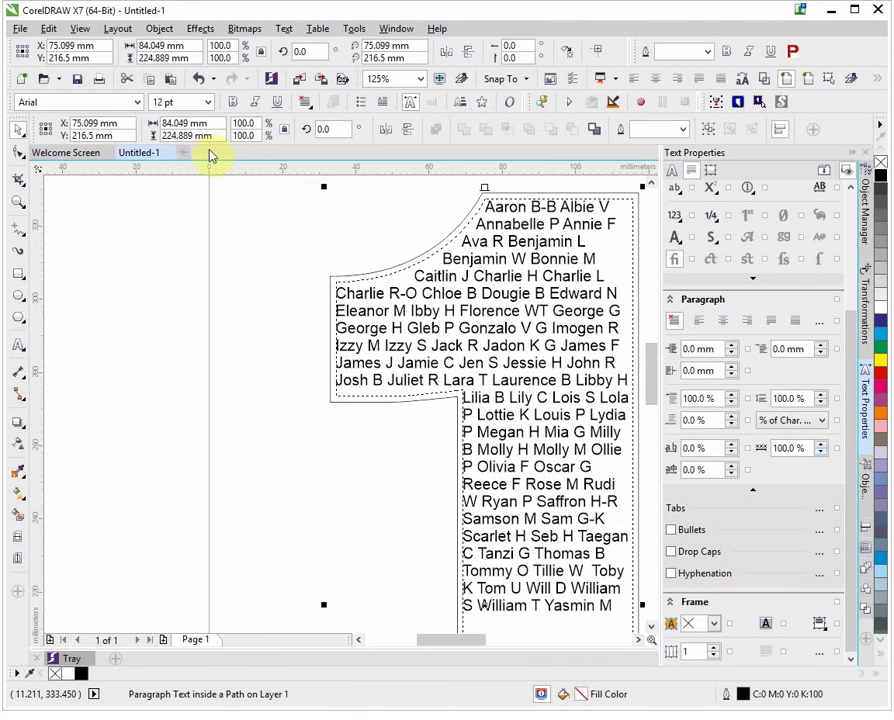
Change the names' font to Fira Sans Medium.
{"action": "left_click", "coordinate": [139, 104]}
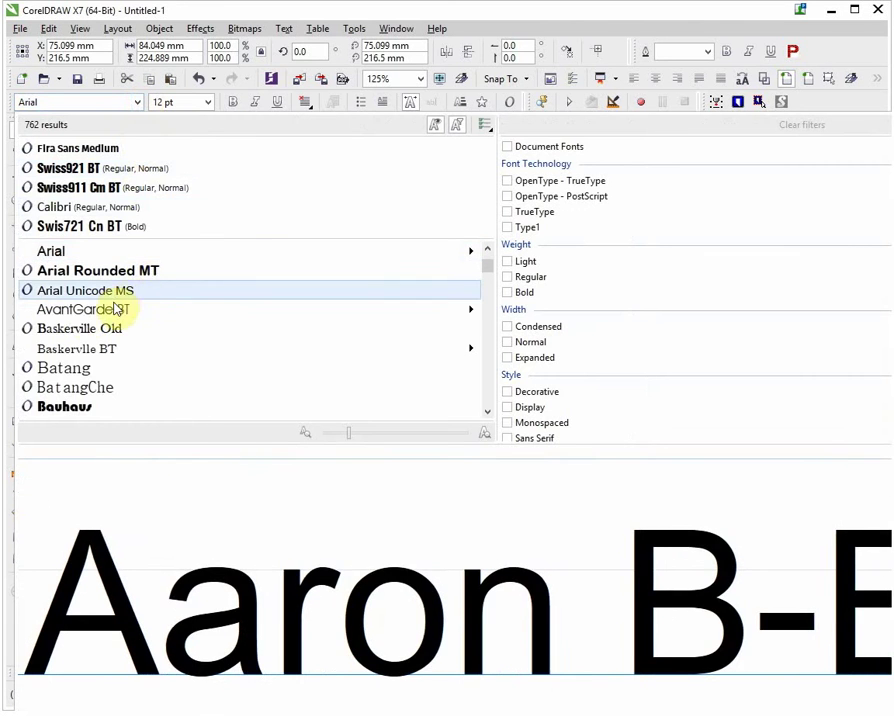
{"action": "scroll", "coordinate": [92, 318], "scroll_direction": "down", "scroll_amount": 8}
{"action": "scroll", "coordinate": [88, 316], "scroll_direction": "down", "scroll_amount": 12}
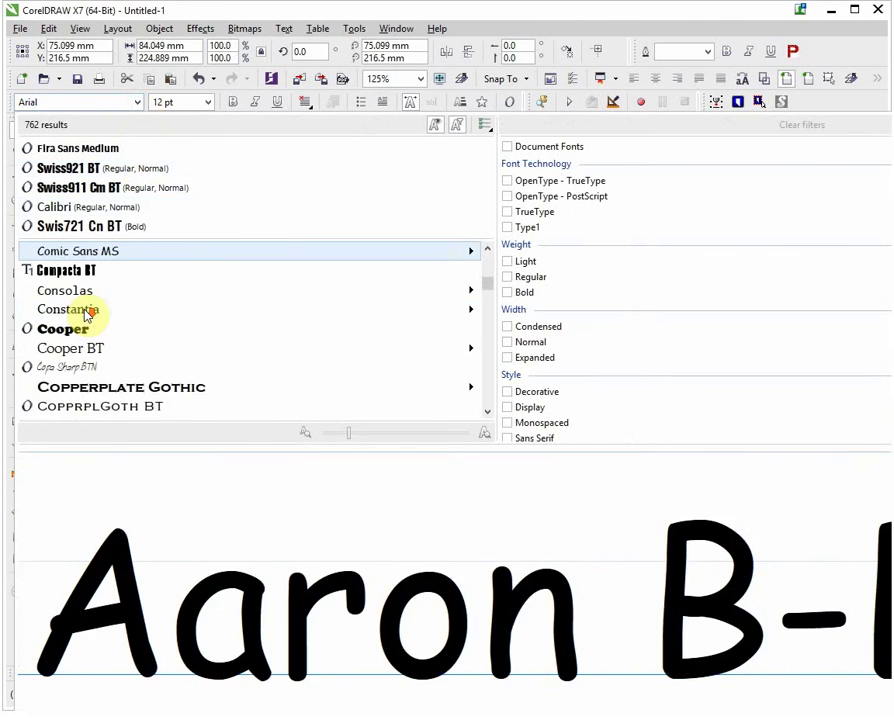
{"action": "scroll", "coordinate": [92, 315], "scroll_direction": "down", "scroll_amount": 7}
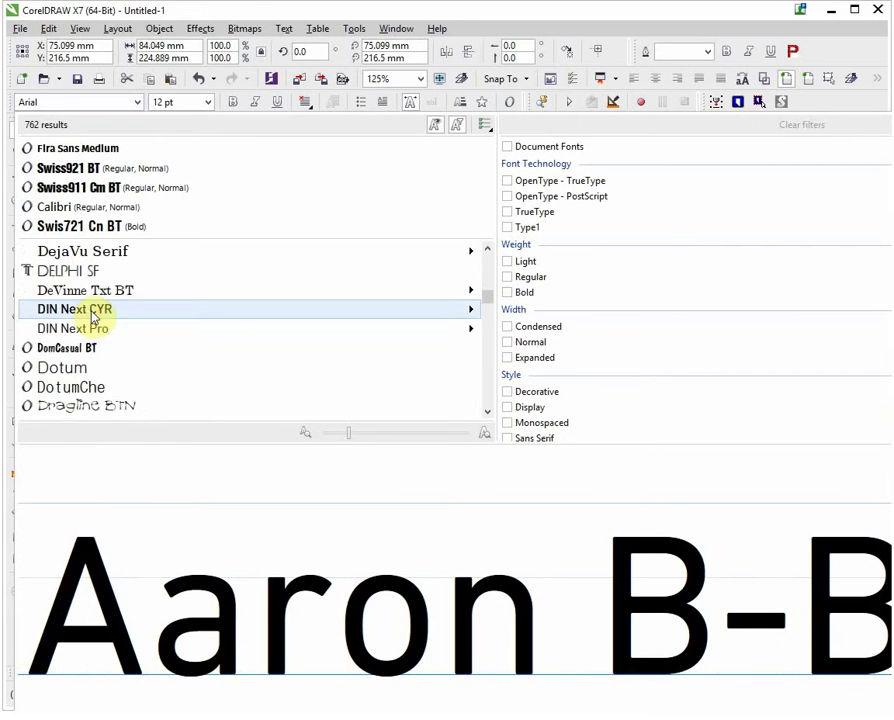
{"action": "scroll", "coordinate": [95, 316], "scroll_direction": "down", "scroll_amount": 1}
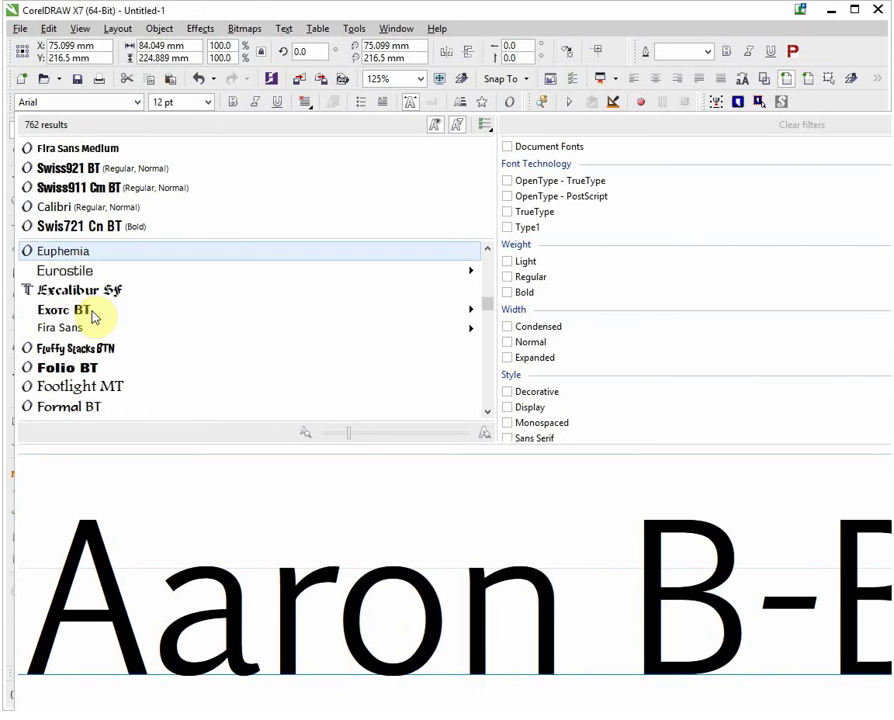
{"action": "mouse_move", "coordinate": [88, 332]}
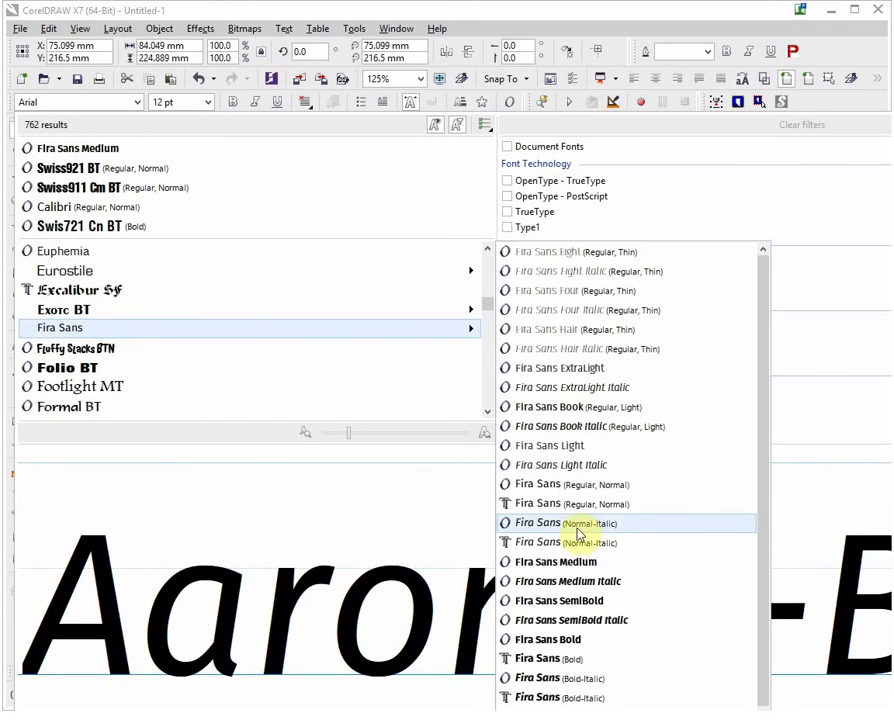
{"action": "left_click", "coordinate": [584, 563]}
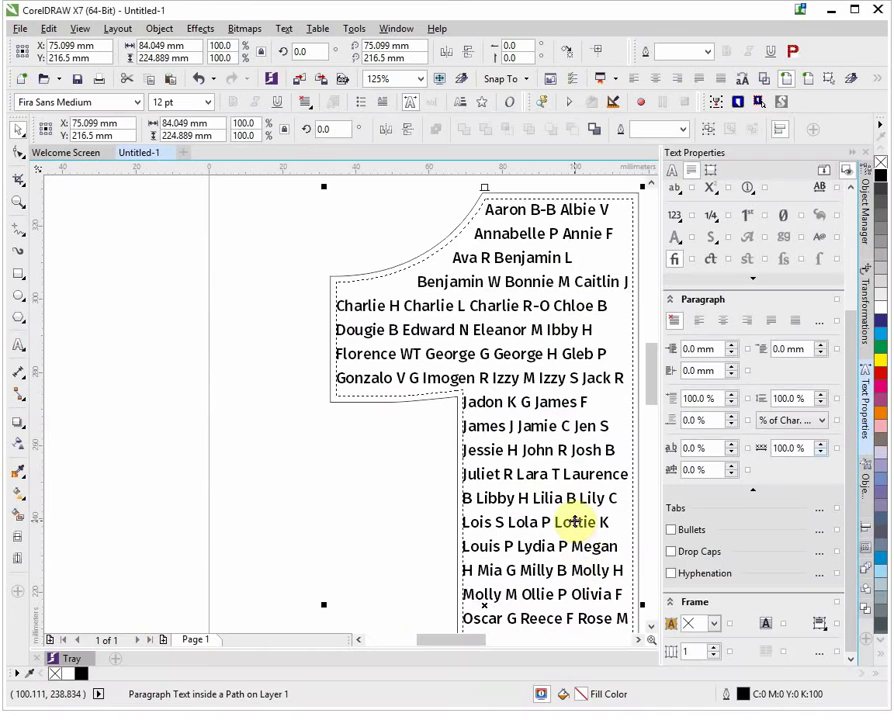
Set the names' font size to 18 pt.
{"action": "left_click", "coordinate": [207, 104]}
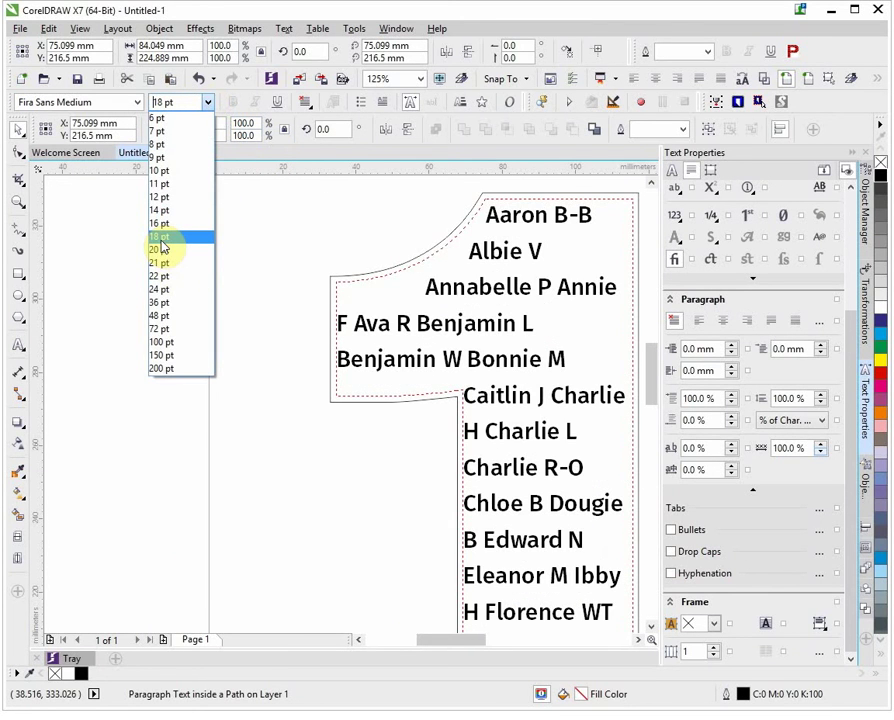
{"action": "left_click", "coordinate": [160, 237]}
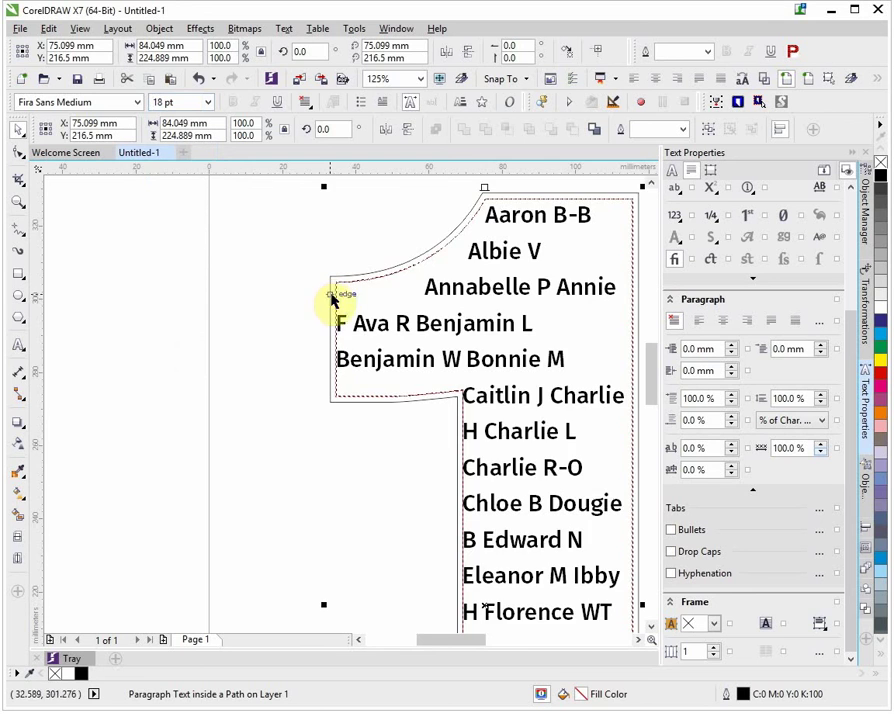
{"action": "scroll", "coordinate": [448, 356], "scroll_direction": "down", "scroll_amount": 4}
{"action": "scroll", "coordinate": [464, 482], "scroll_direction": "up", "scroll_amount": 2}
{"action": "scroll", "coordinate": [476, 524], "scroll_direction": "up", "scroll_amount": 2}
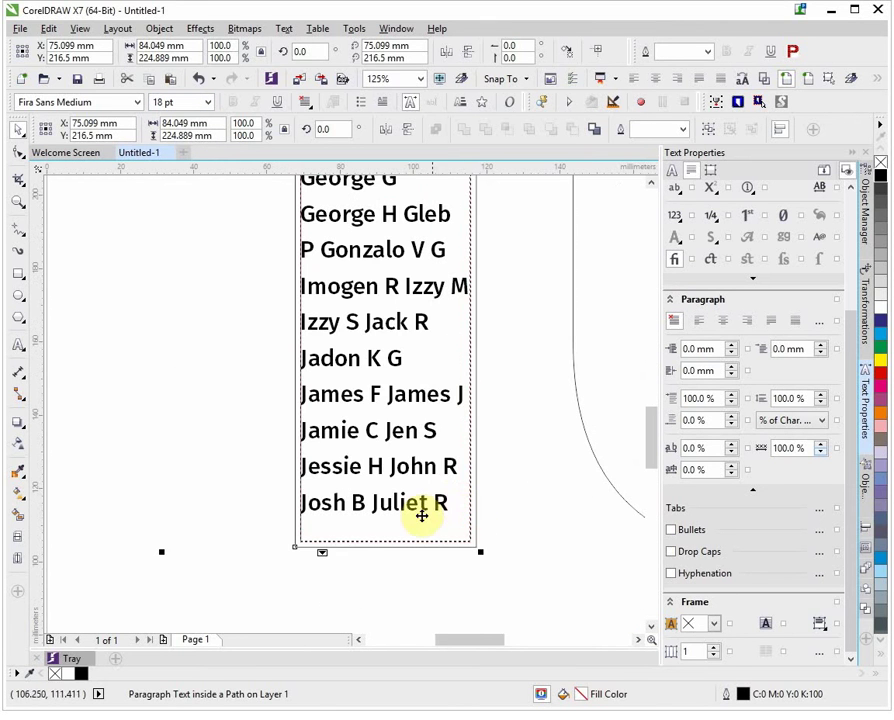
{"action": "scroll", "coordinate": [421, 513], "scroll_direction": "up", "scroll_amount": 1}
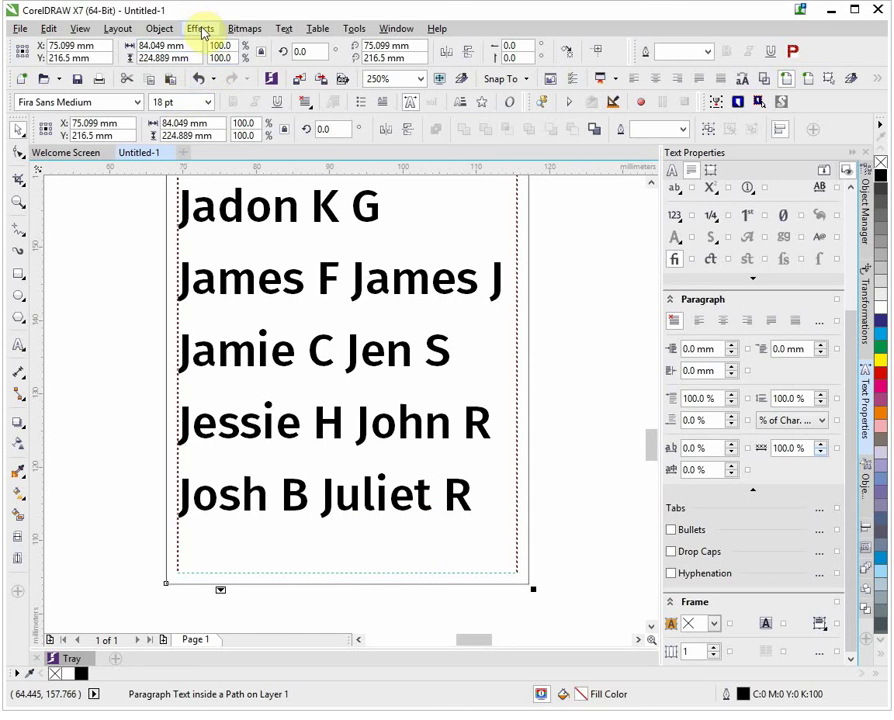
Break the names paragraph text apart from the 1's outline and deselect both objects.
{"action": "left_click", "coordinate": [159, 28]}
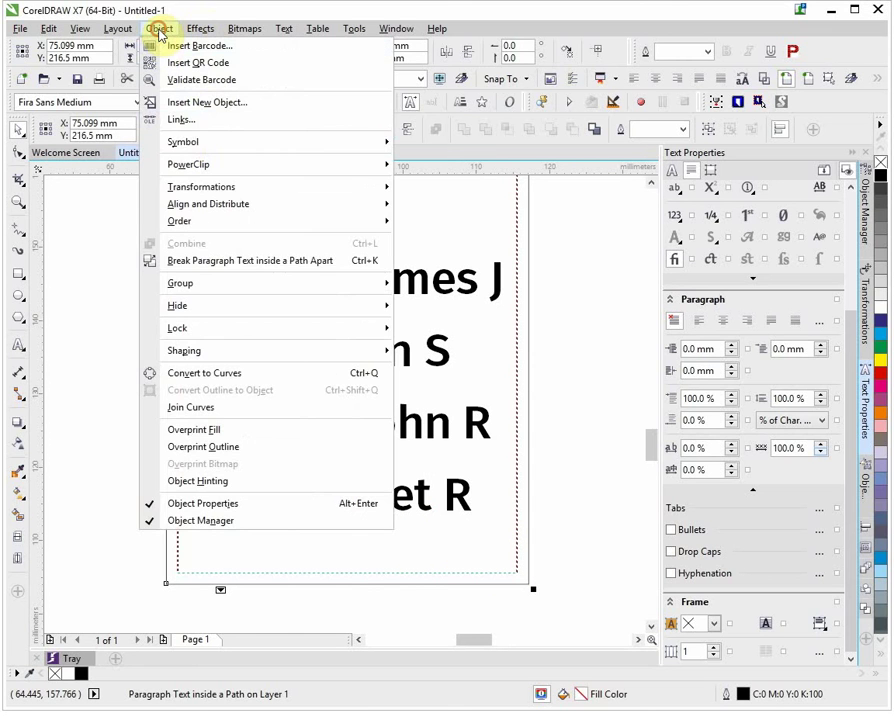
{"action": "left_click", "coordinate": [233, 262]}
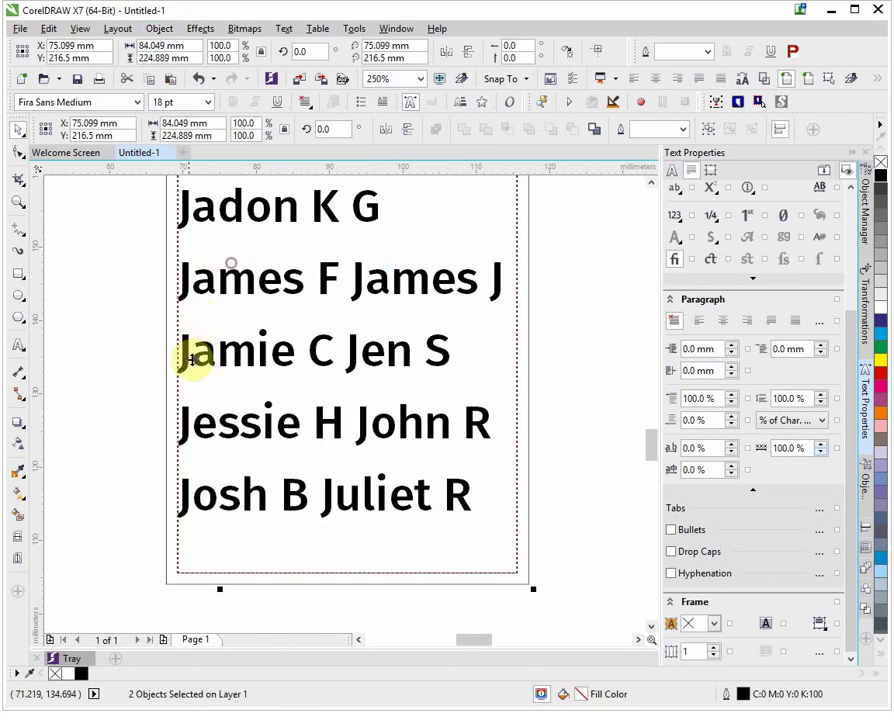
{"action": "left_click", "coordinate": [104, 392]}
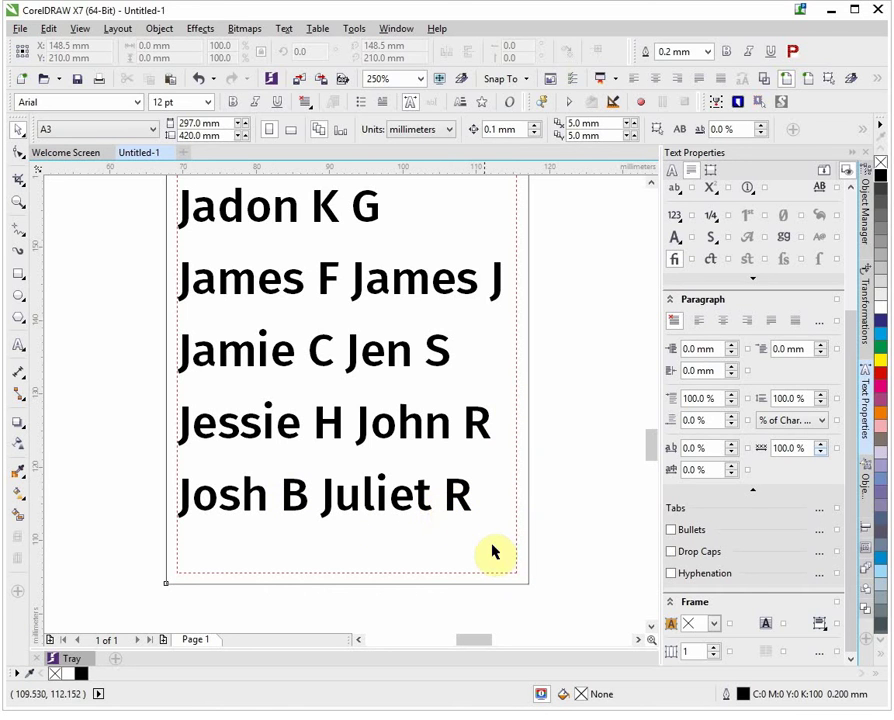
Link the overflowing names from the 1's frame into the outline of the 6.
{"action": "scroll", "coordinate": [486, 536], "scroll_direction": "down", "scroll_amount": 1}
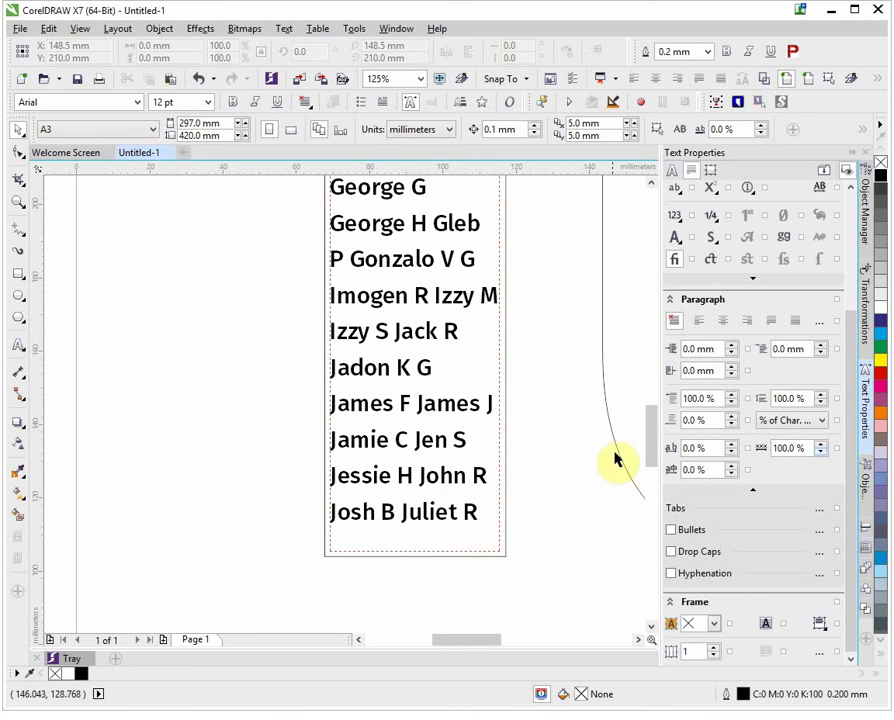
{"action": "left_click", "coordinate": [499, 513]}
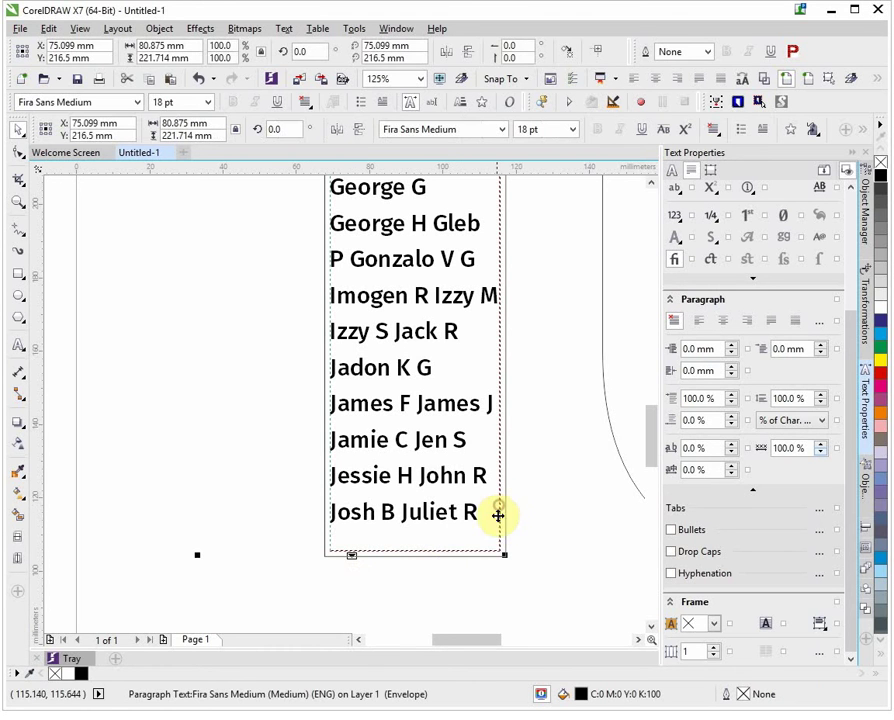
{"action": "left_click", "coordinate": [350, 555]}
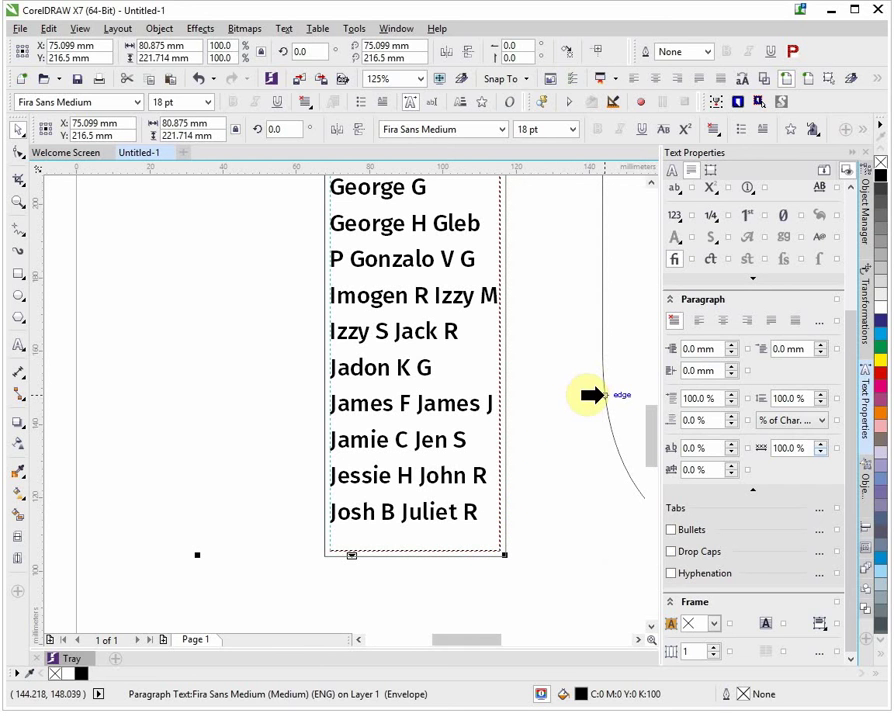
{"action": "left_click", "coordinate": [593, 394]}
{"action": "scroll", "coordinate": [604, 414], "scroll_direction": "down", "scroll_amount": 5}
{"action": "scroll", "coordinate": [638, 650], "scroll_direction": "right", "scroll_amount": 3}
{"action": "scroll", "coordinate": [520, 334], "scroll_direction": "up", "scroll_amount": 3}
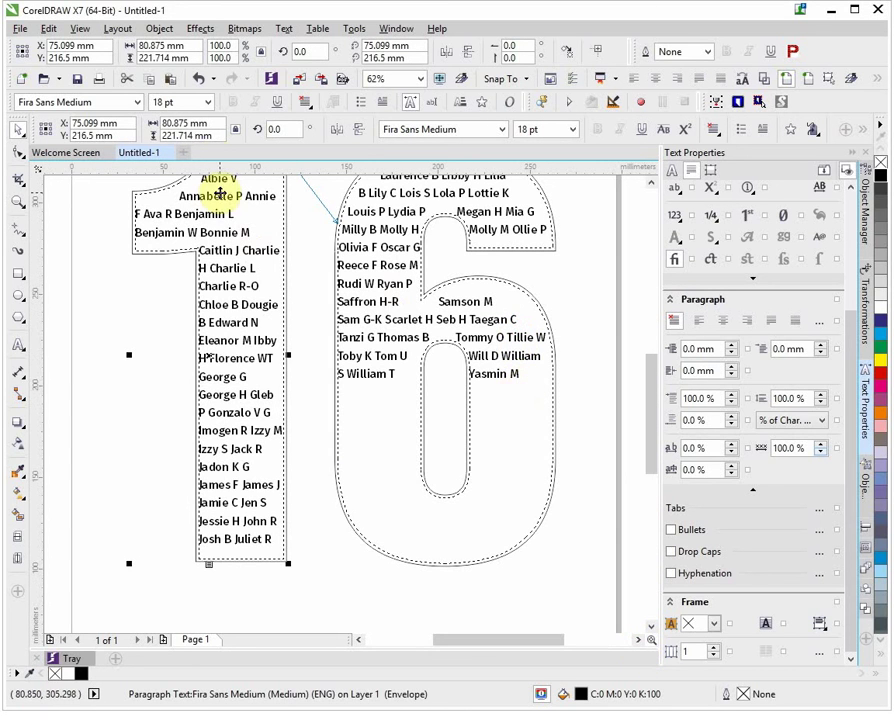
Resize the names to 20 pt, fully justify them, then enlarge them to 22 pt.
{"action": "left_click", "coordinate": [181, 102]}
{"action": "type", "text": "20"}
{"action": "key", "text": "Return"}
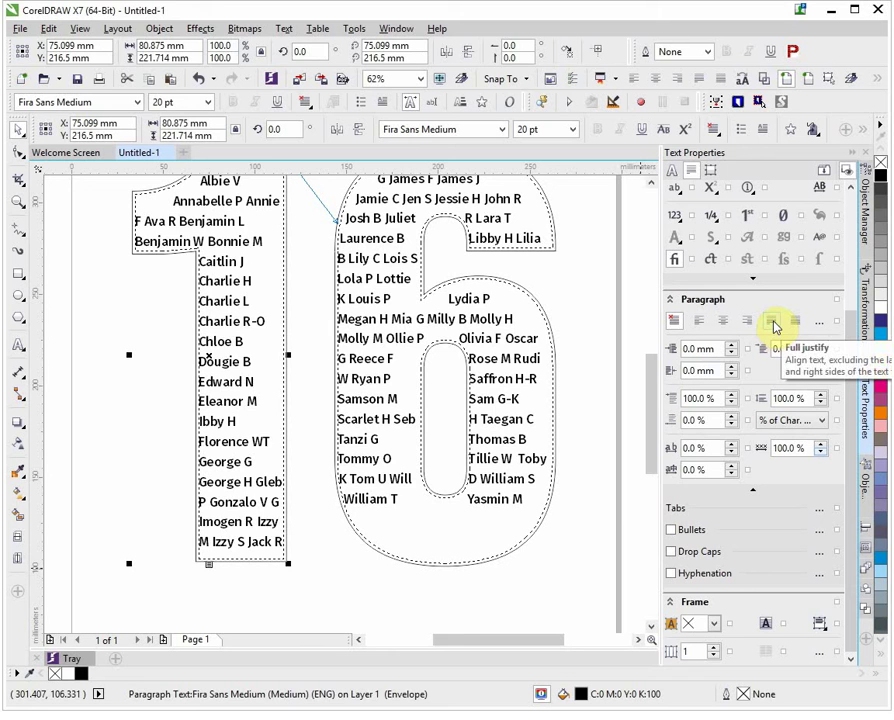
{"action": "left_click", "coordinate": [773, 322]}
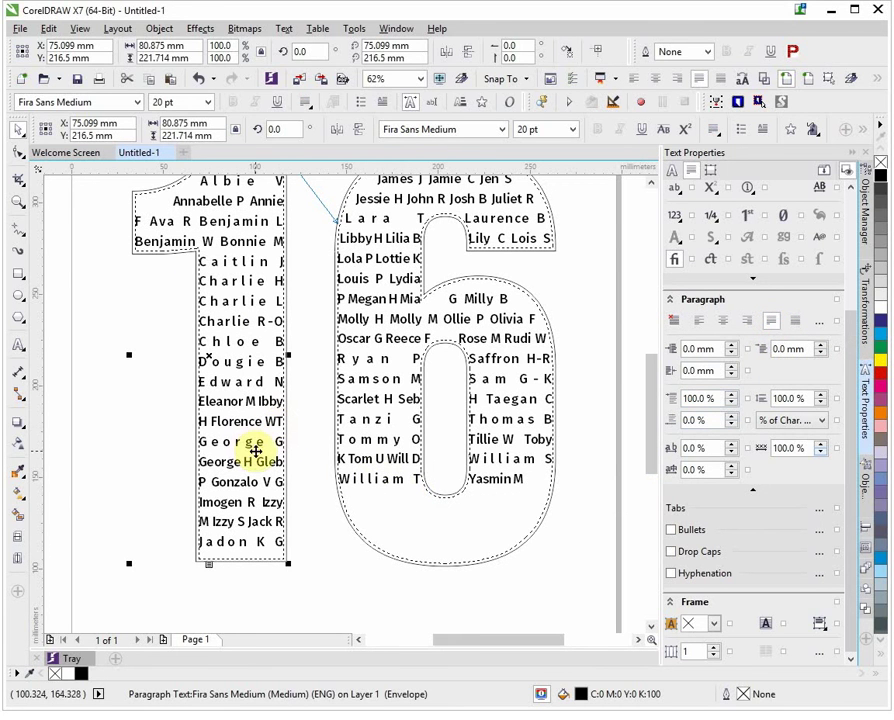
{"action": "left_click", "coordinate": [180, 101]}
{"action": "type", "text": "22"}
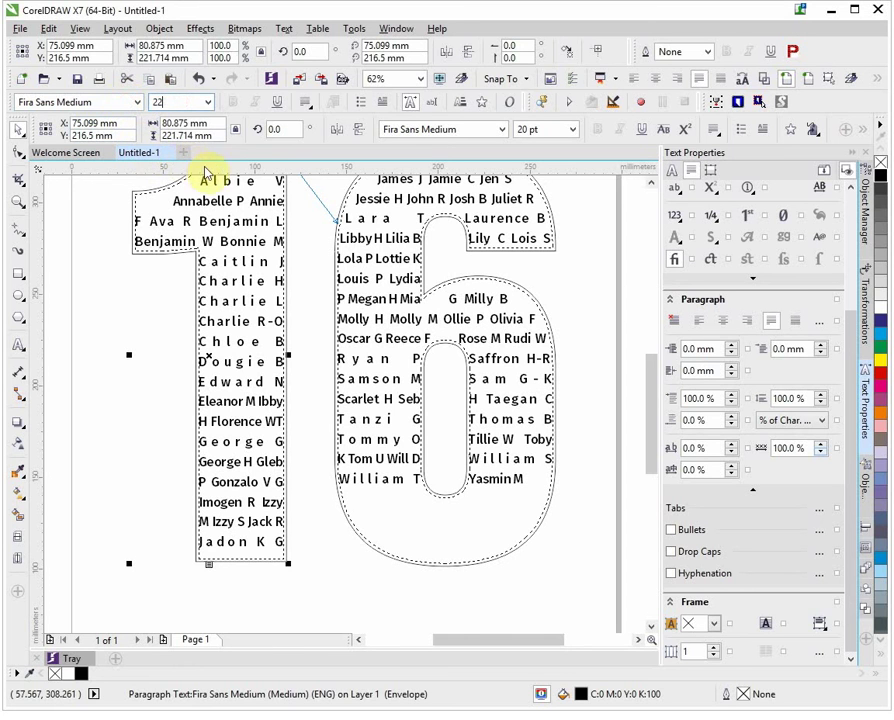
{"action": "key", "text": "Return"}
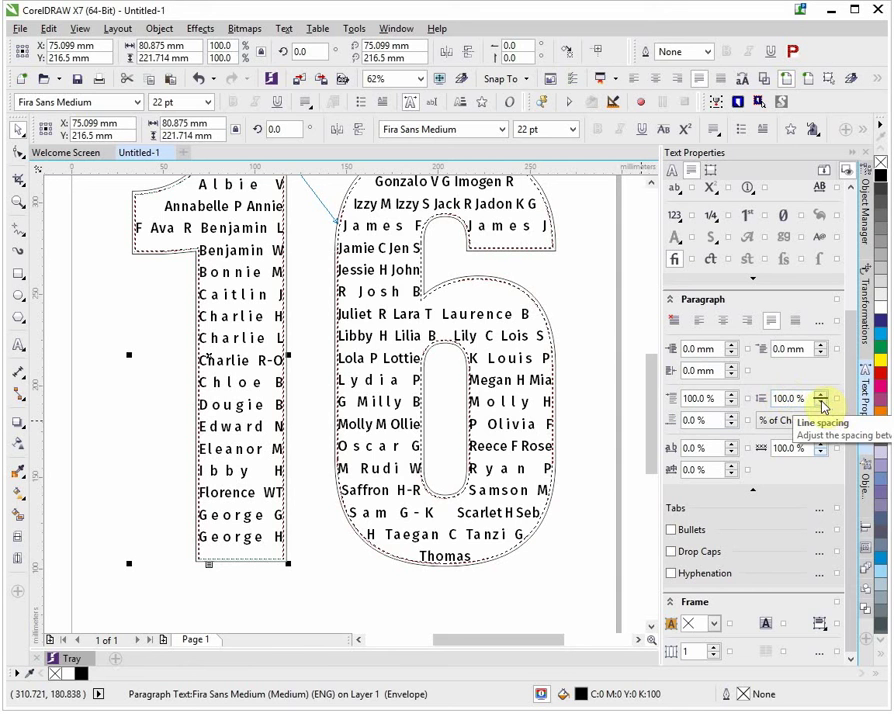
Reduce the names' line spacing one percent at a time down to 91 %.
{"action": "left_click", "coordinate": [821, 403]}
{"action": "left_click", "coordinate": [821, 403]}
{"action": "left_click", "coordinate": [821, 403]}
{"action": "left_click", "coordinate": [821, 403]}
{"action": "left_click", "coordinate": [821, 403]}
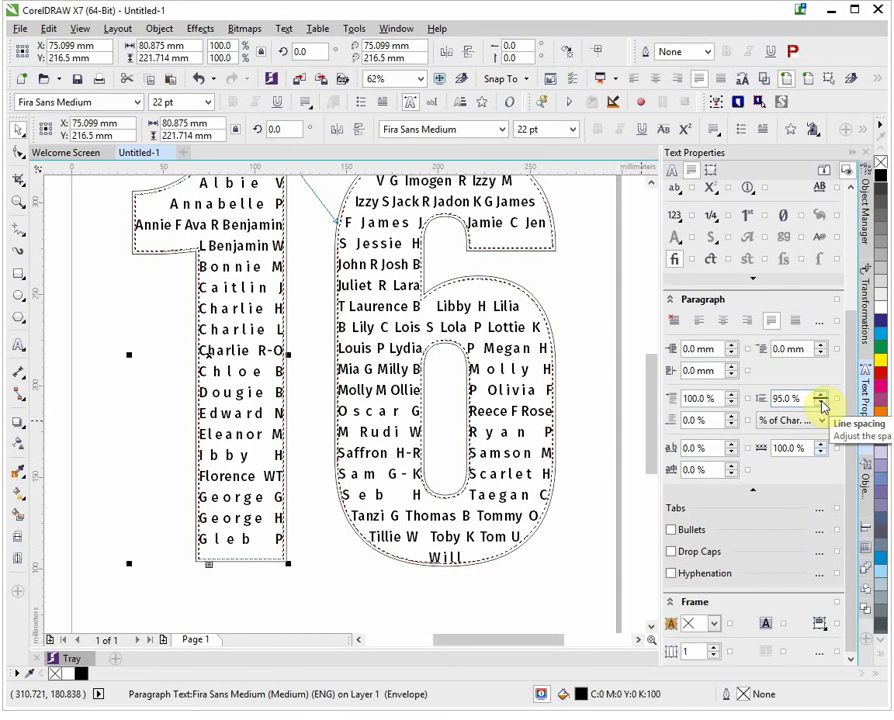
{"action": "left_click", "coordinate": [821, 403]}
{"action": "left_click", "coordinate": [821, 403]}
{"action": "left_click", "coordinate": [821, 403]}
{"action": "left_click", "coordinate": [821, 403]}
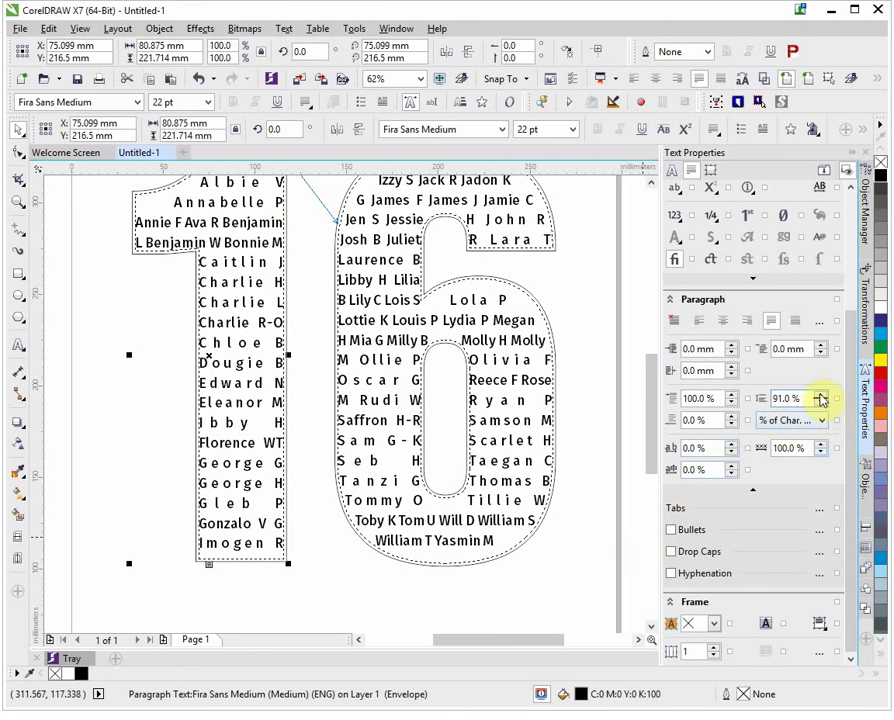
{"action": "left_click", "coordinate": [821, 396]}
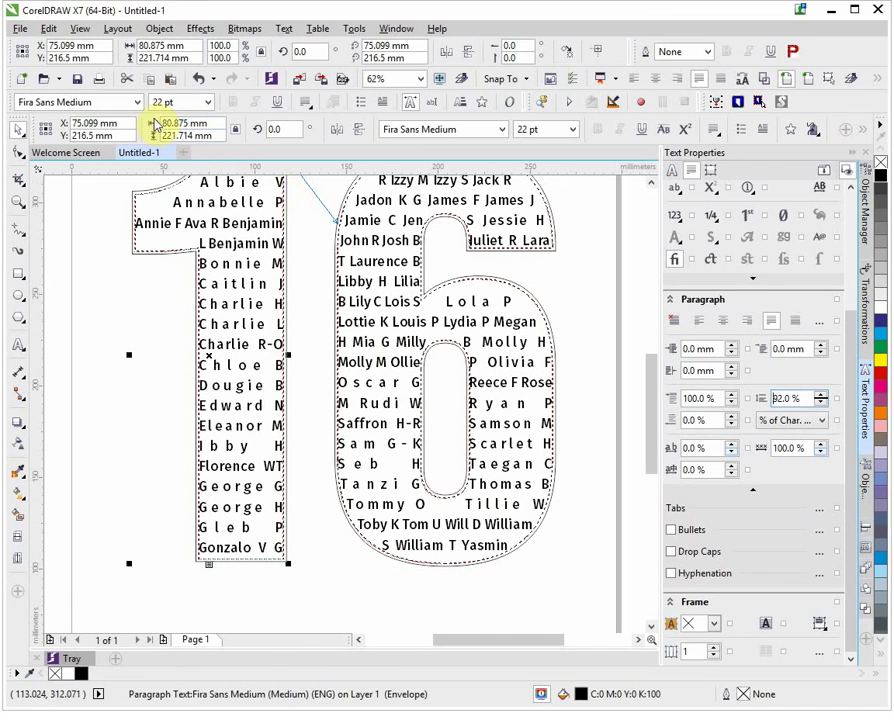
{"action": "left_click", "coordinate": [820, 404]}
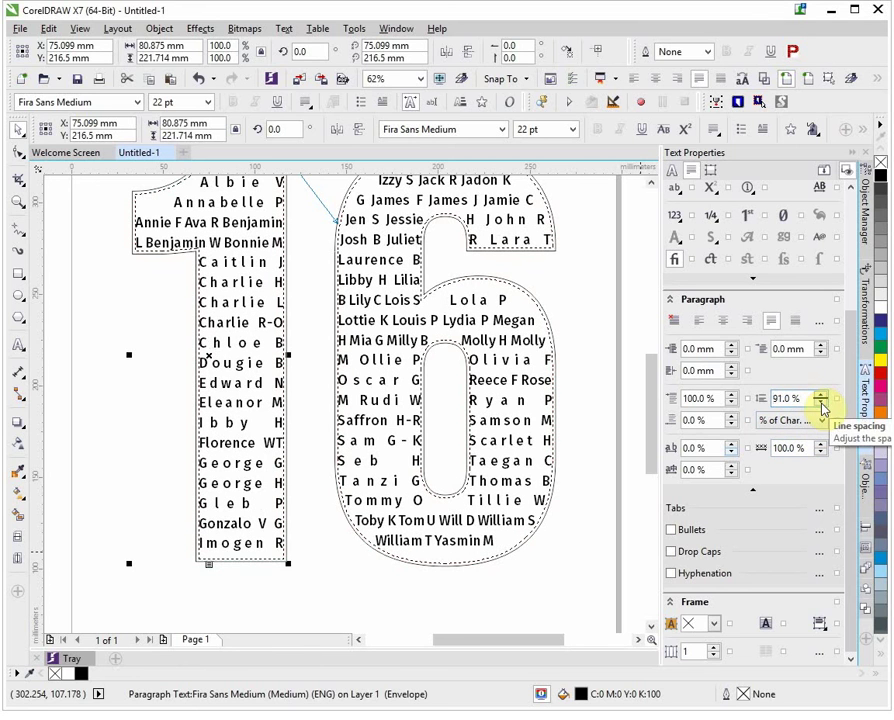
{"action": "left_click", "coordinate": [17, 348]}
{"action": "left_click", "coordinate": [452, 546]}
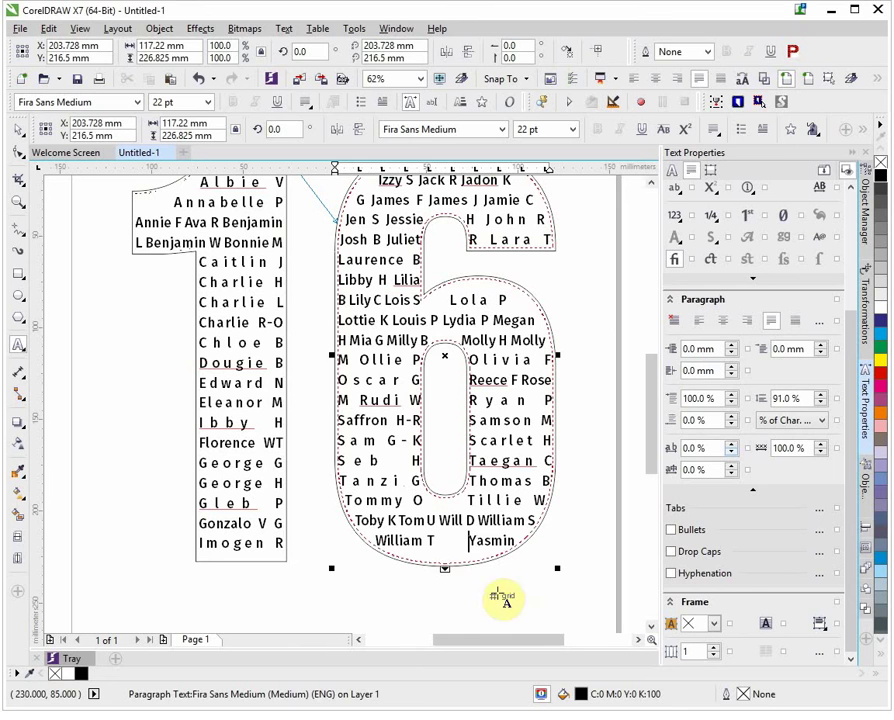
{"action": "key", "text": "BackSpace"}
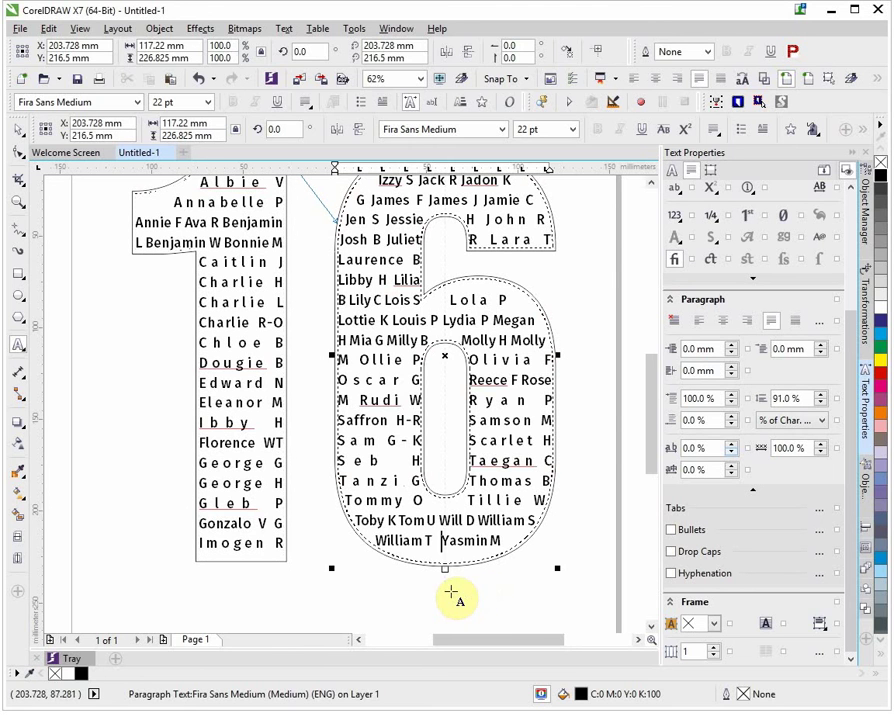
{"action": "left_click", "coordinate": [19, 131]}
{"action": "left_click", "coordinate": [246, 588]}
{"action": "left_click", "coordinate": [238, 545]}
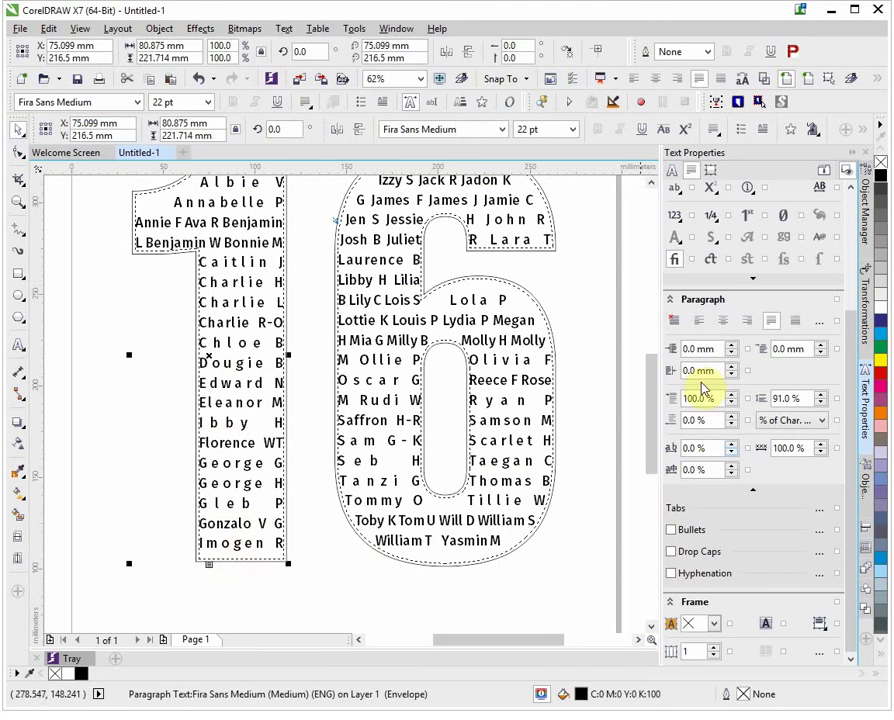
Force-justify the names so the final line spans the full width.
{"action": "left_click", "coordinate": [796, 324]}
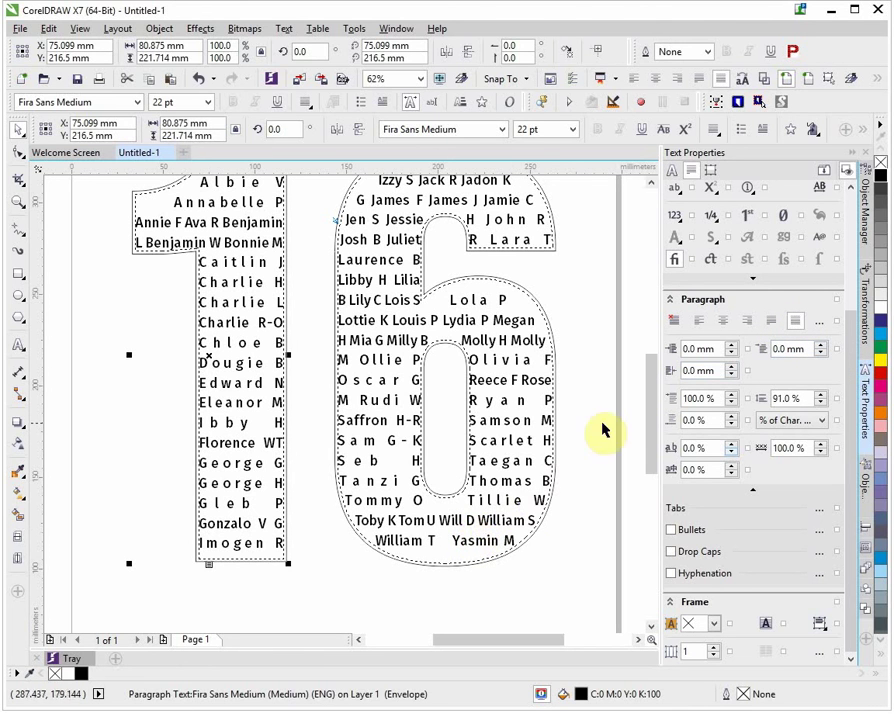
{"action": "left_click_drag", "start_coordinate": [652, 418], "coordinate": [652, 410]}
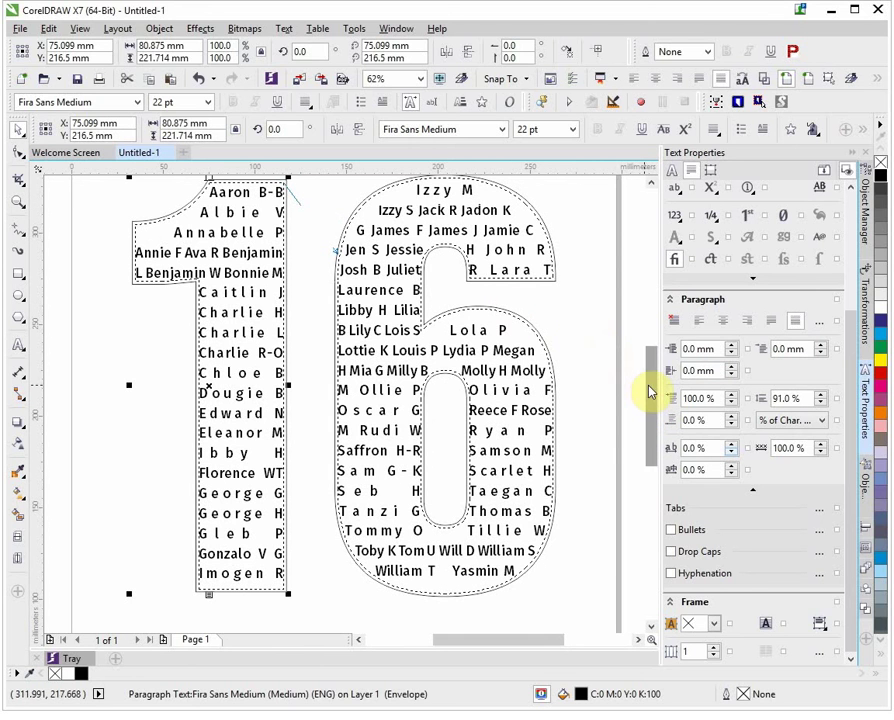
{"action": "left_click_drag", "start_coordinate": [650, 392], "coordinate": [650, 388]}
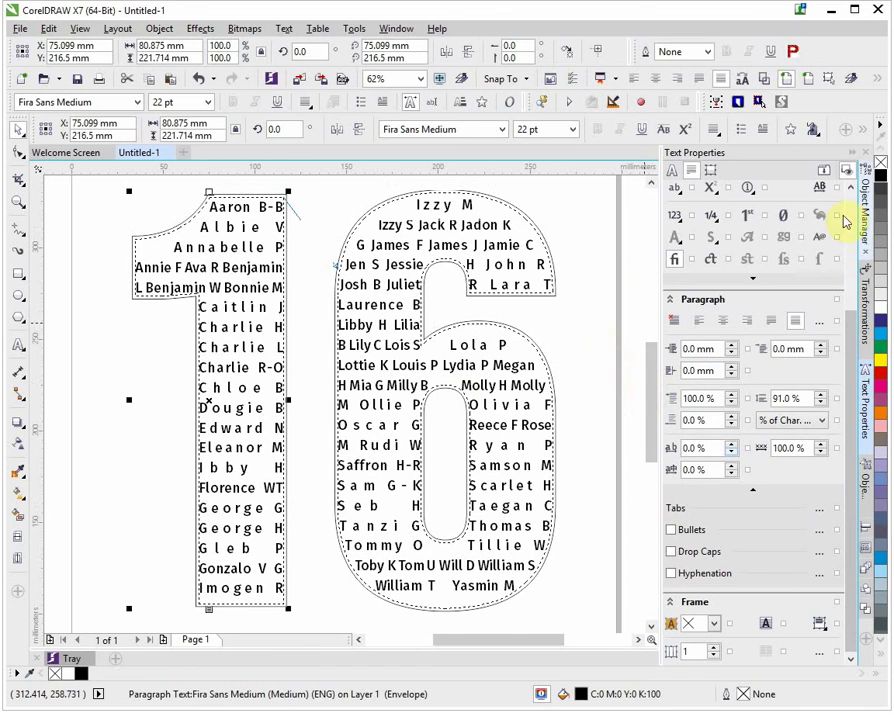
Set the outline of both the 1 and the 6 curves to no colour.
{"action": "left_click", "coordinate": [100, 271]}
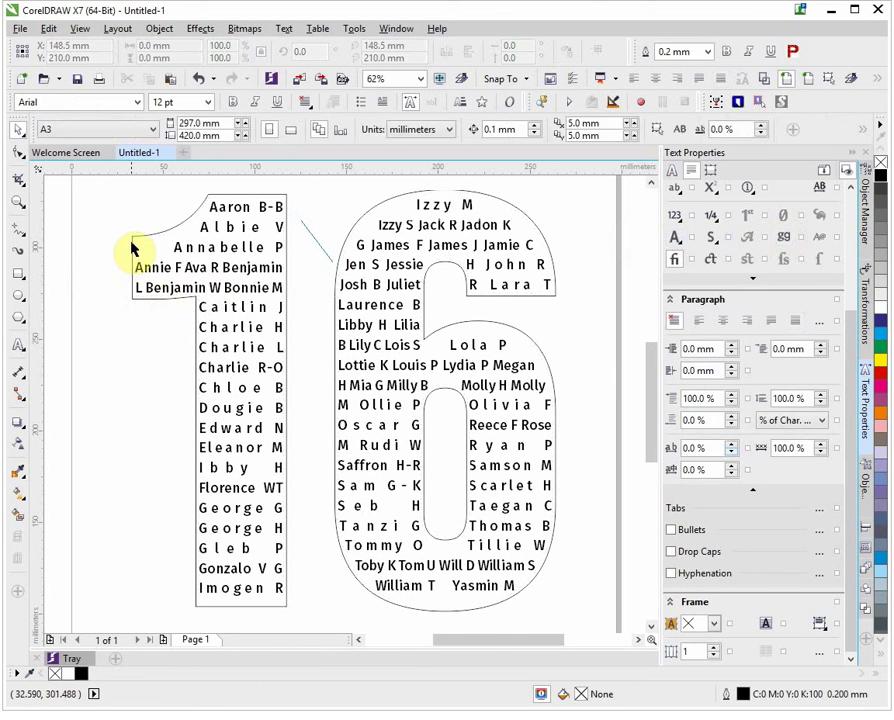
{"action": "left_click", "coordinate": [132, 236]}
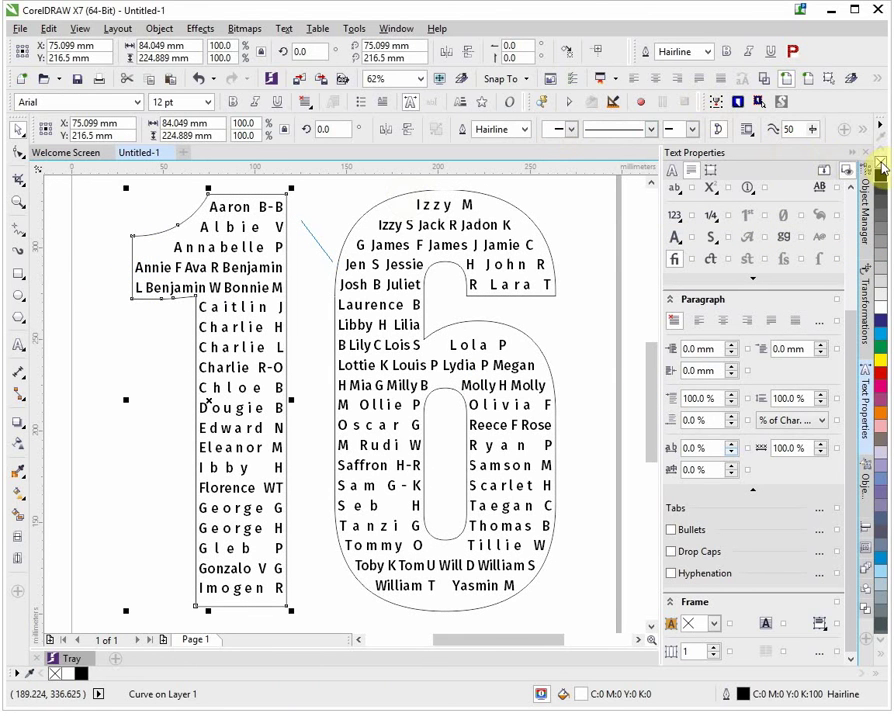
{"action": "right_click", "coordinate": [881, 167]}
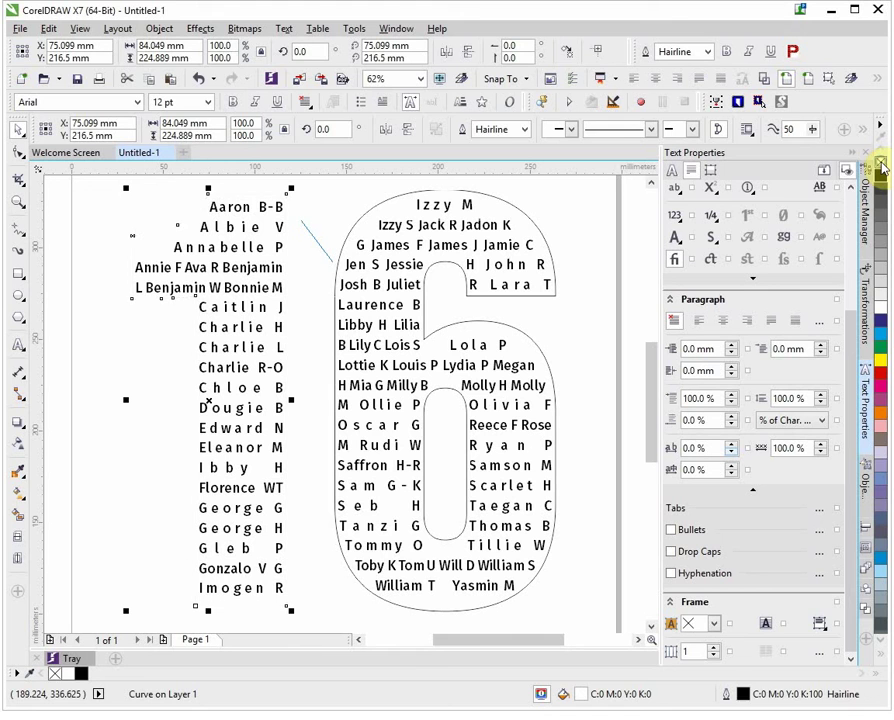
{"action": "left_click", "coordinate": [514, 209]}
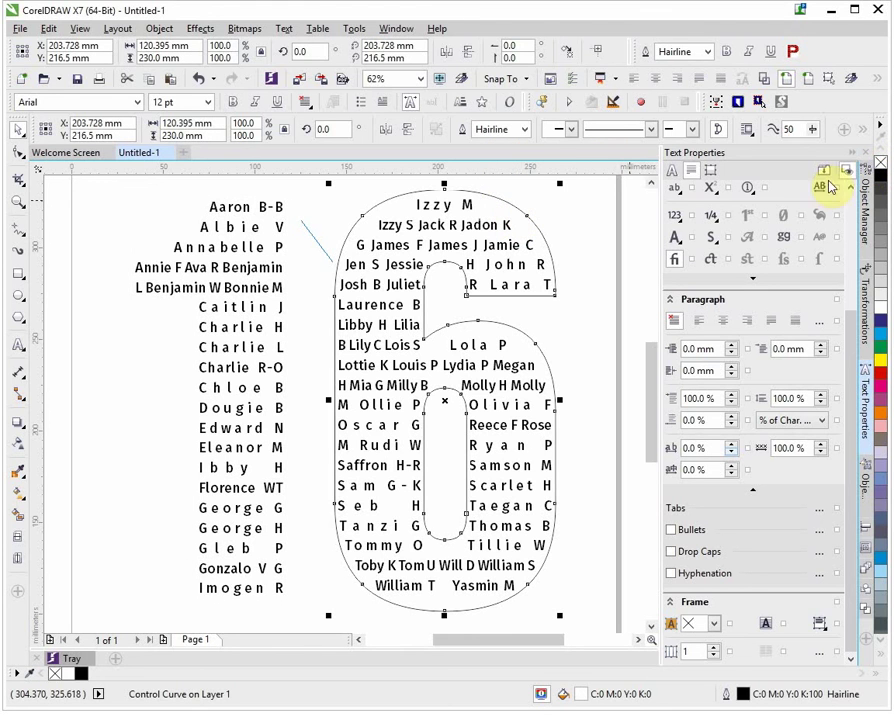
{"action": "right_click", "coordinate": [881, 167]}
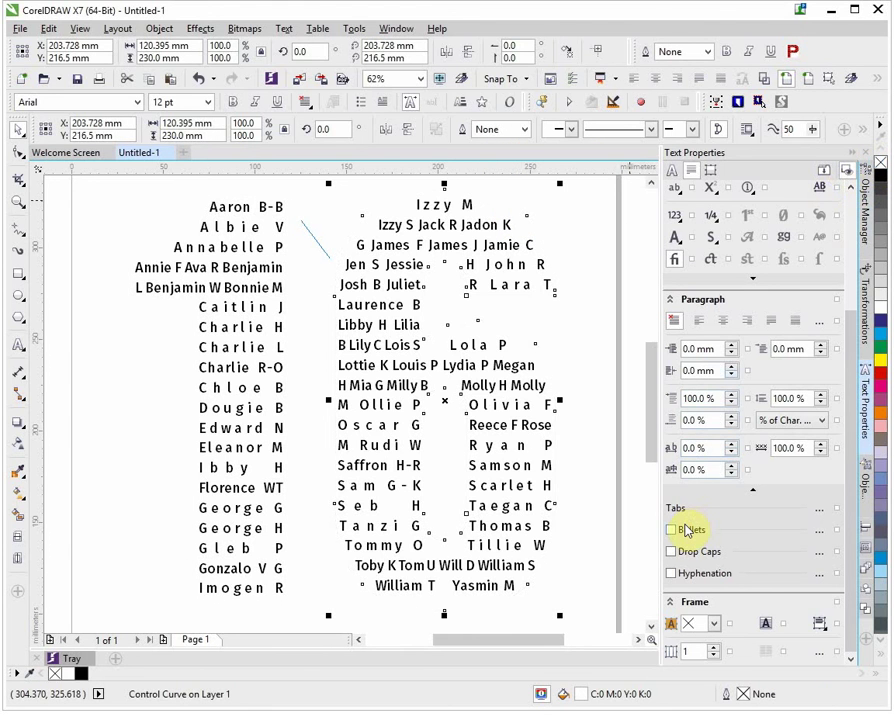